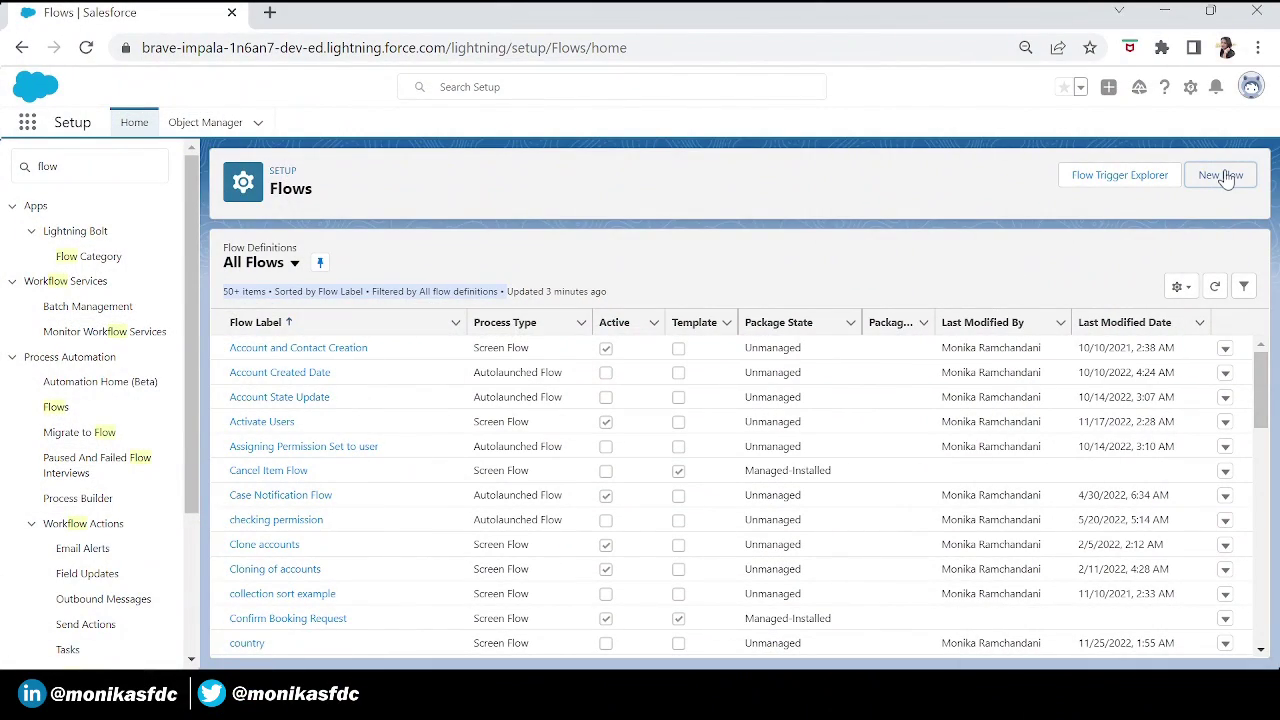
Create a new Screen Flow and switch its canvas to the Free-Form layout
click(1221, 176)
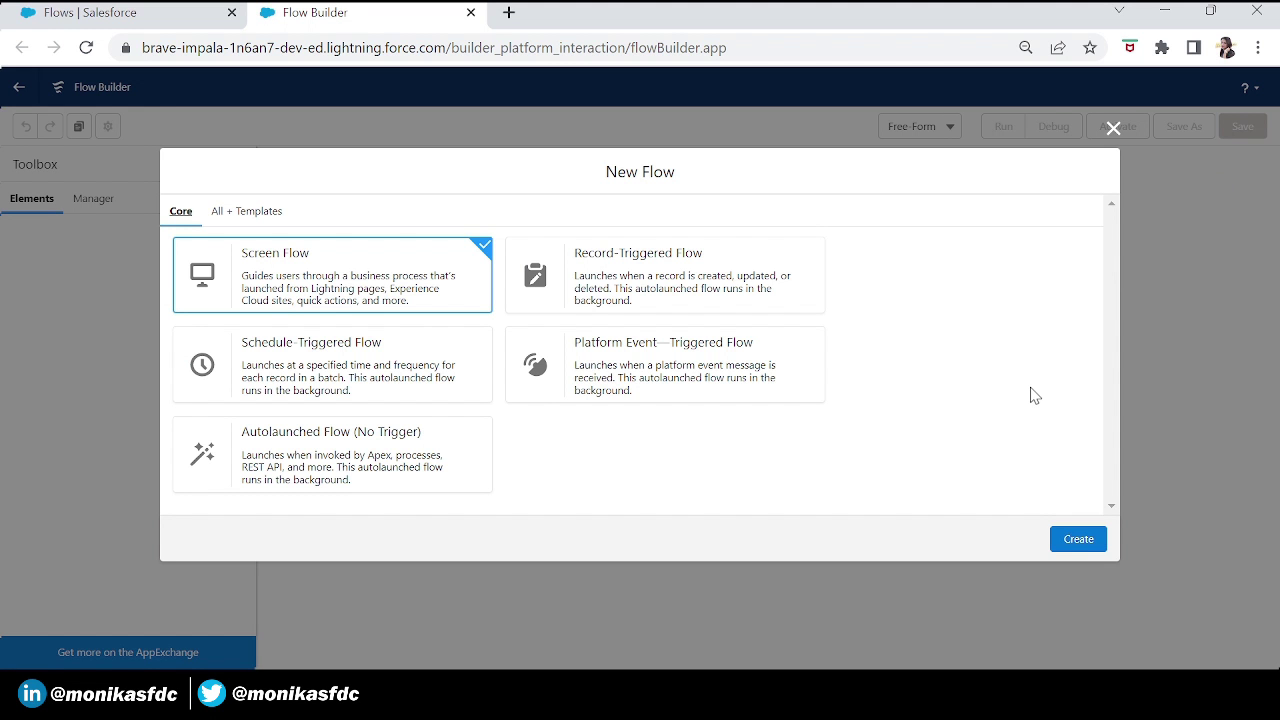
click(1084, 545)
click(1084, 548)
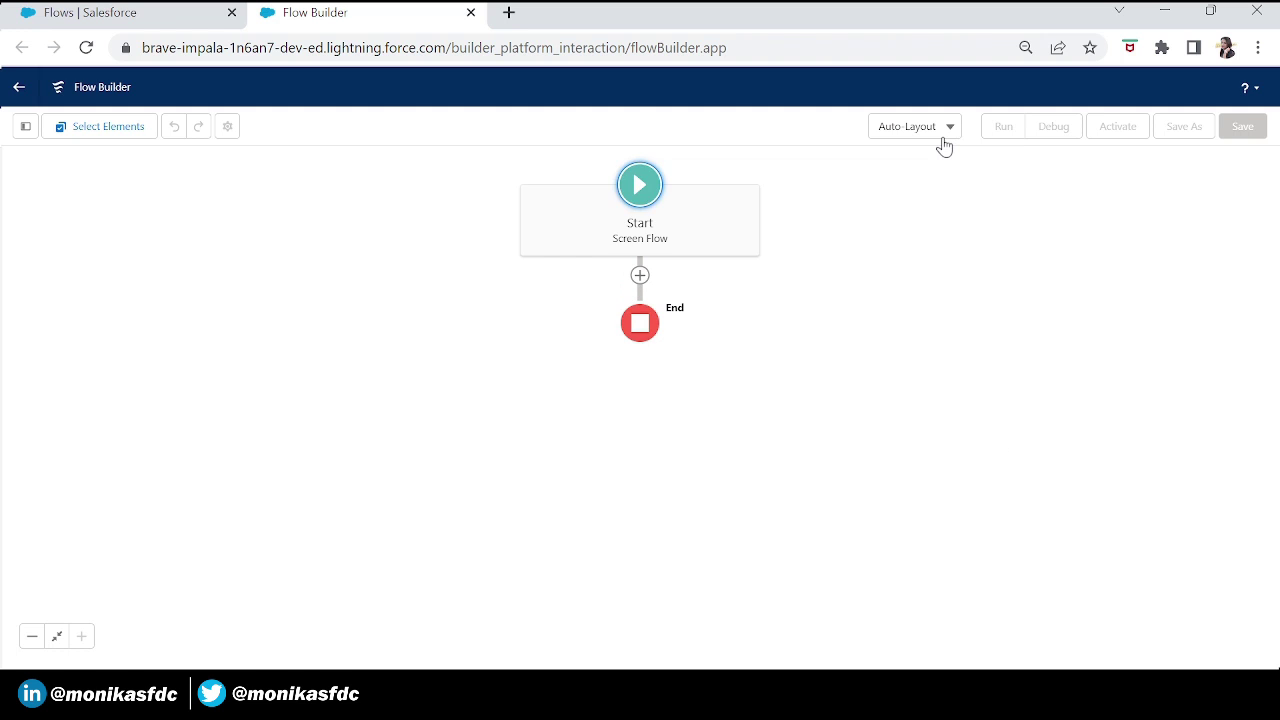
click(944, 133)
click(925, 187)
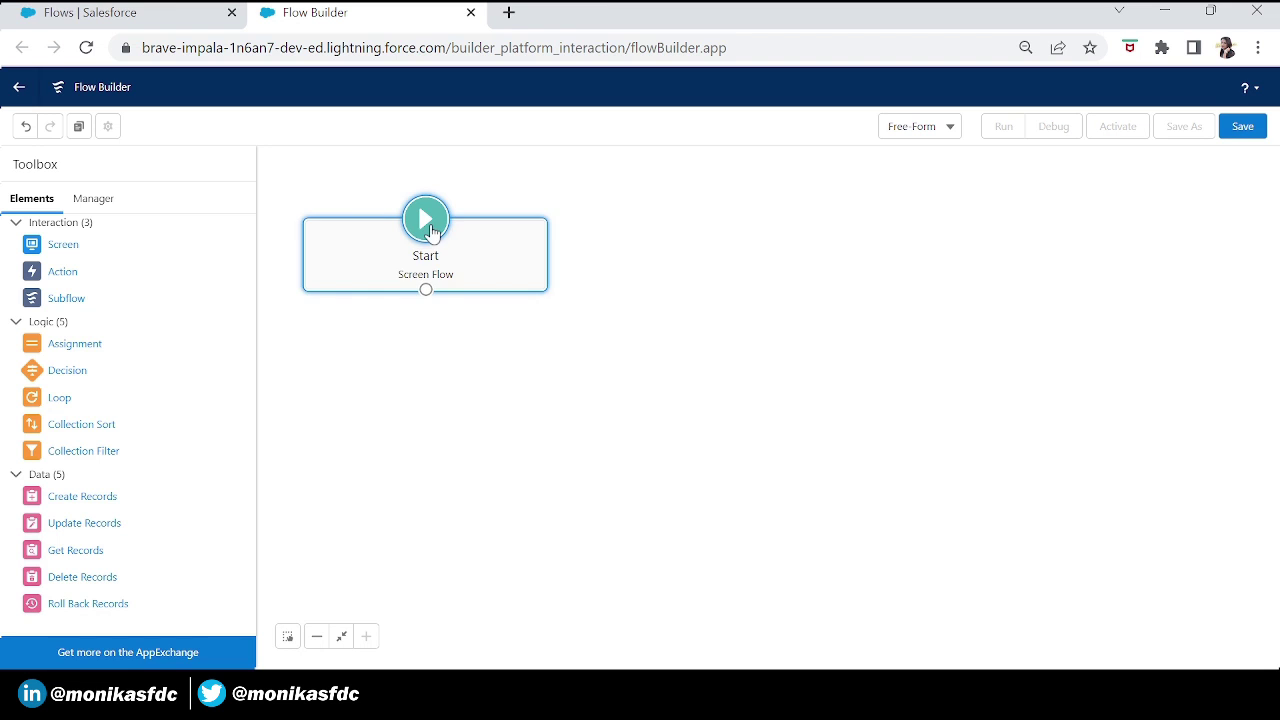
Add a Get Records element below Start, label it Get Accounts, and choose Account as its object
drag(432, 232, 477, 221)
drag(67, 557, 534, 434)
click(457, 291)
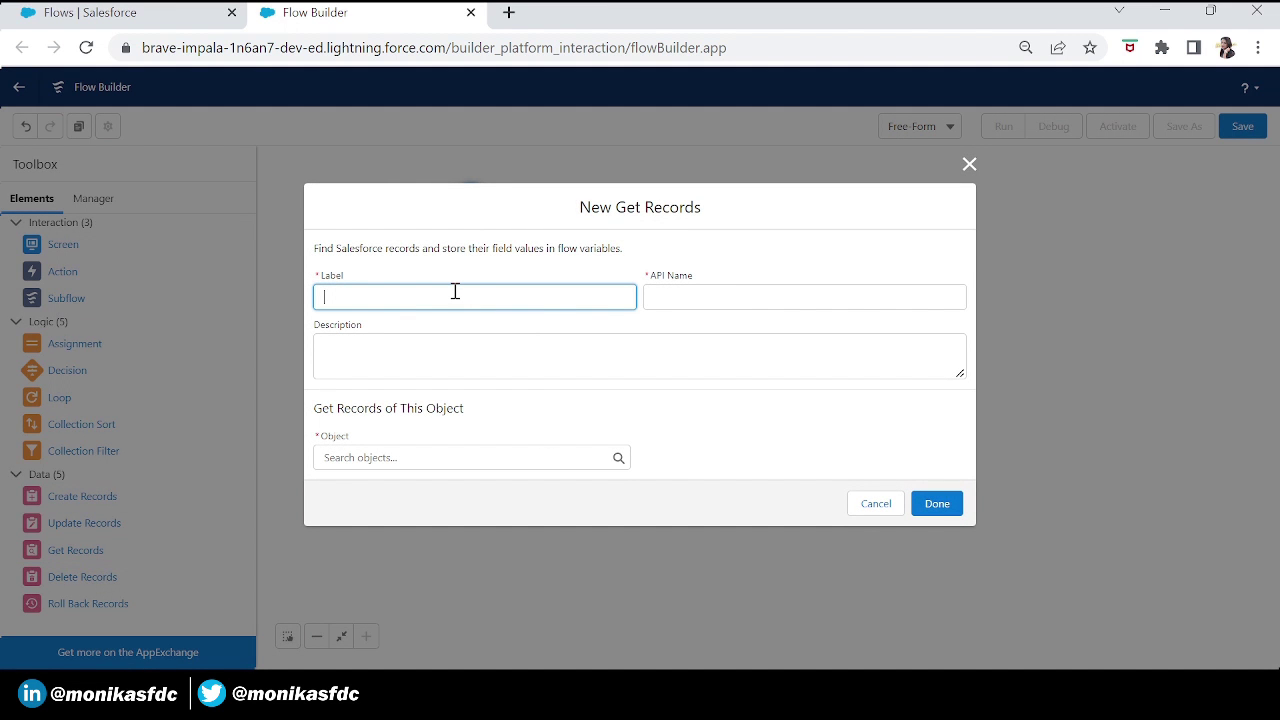
text(Get Accounts)
key(Tab)
key(Tab)
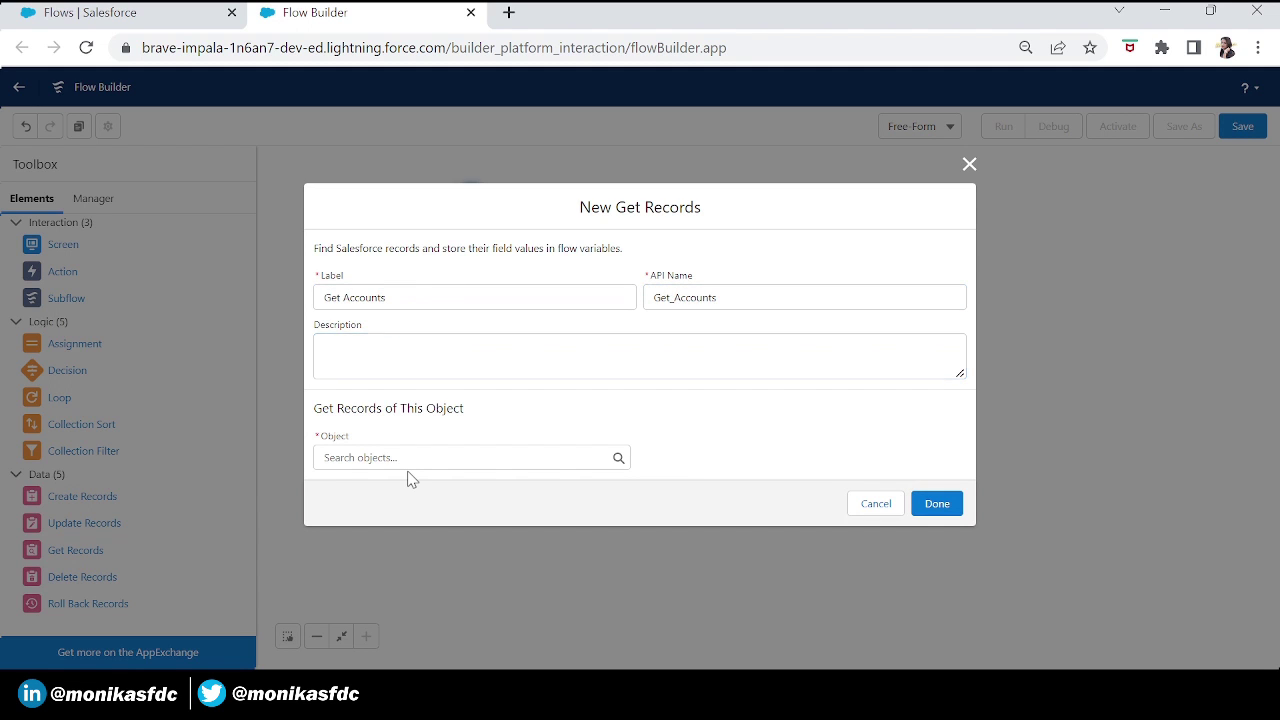
click(391, 457)
text(Acc)
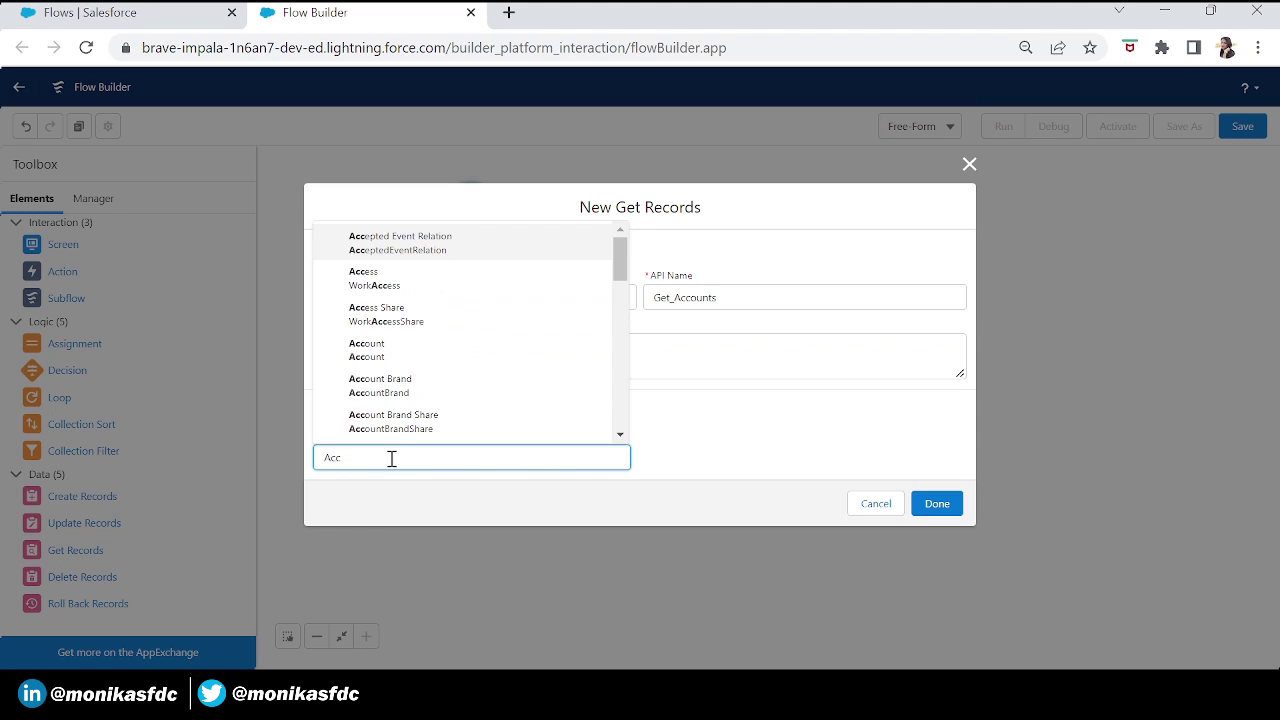
click(388, 356)
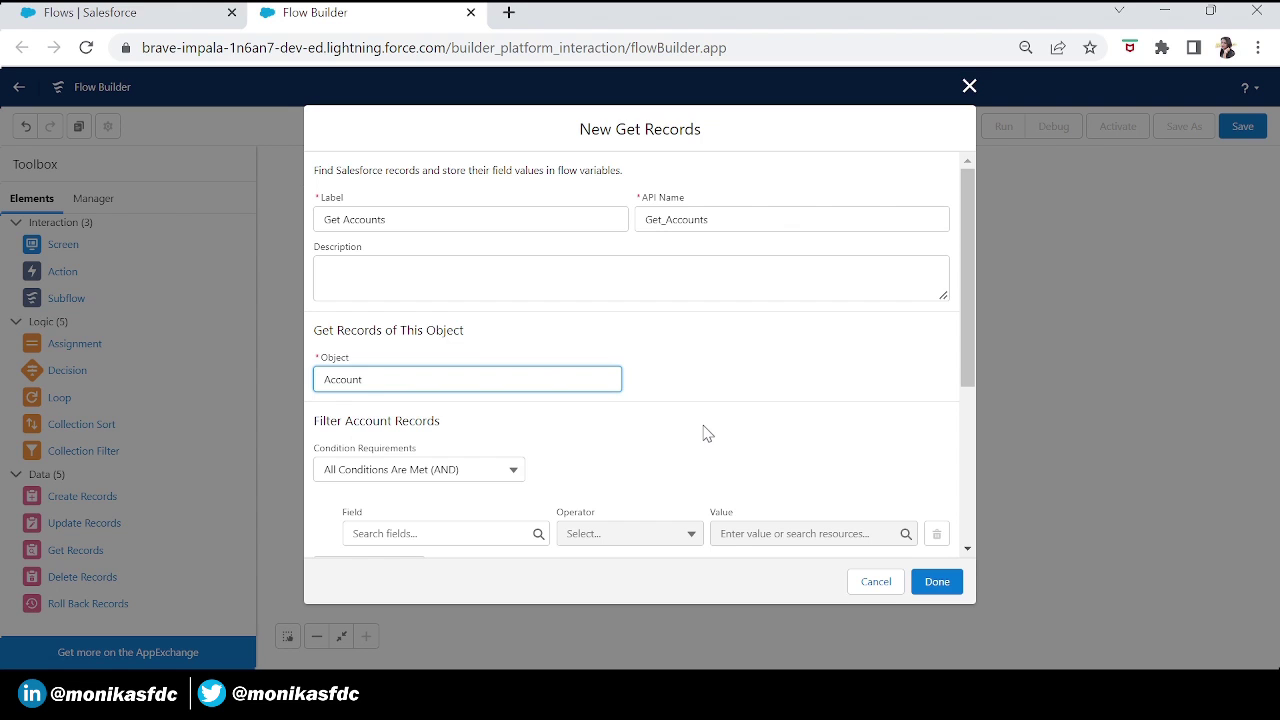
Set Get Accounts to retrieve all Account records without conditions and store all records, and connect Start to it
click(506, 470)
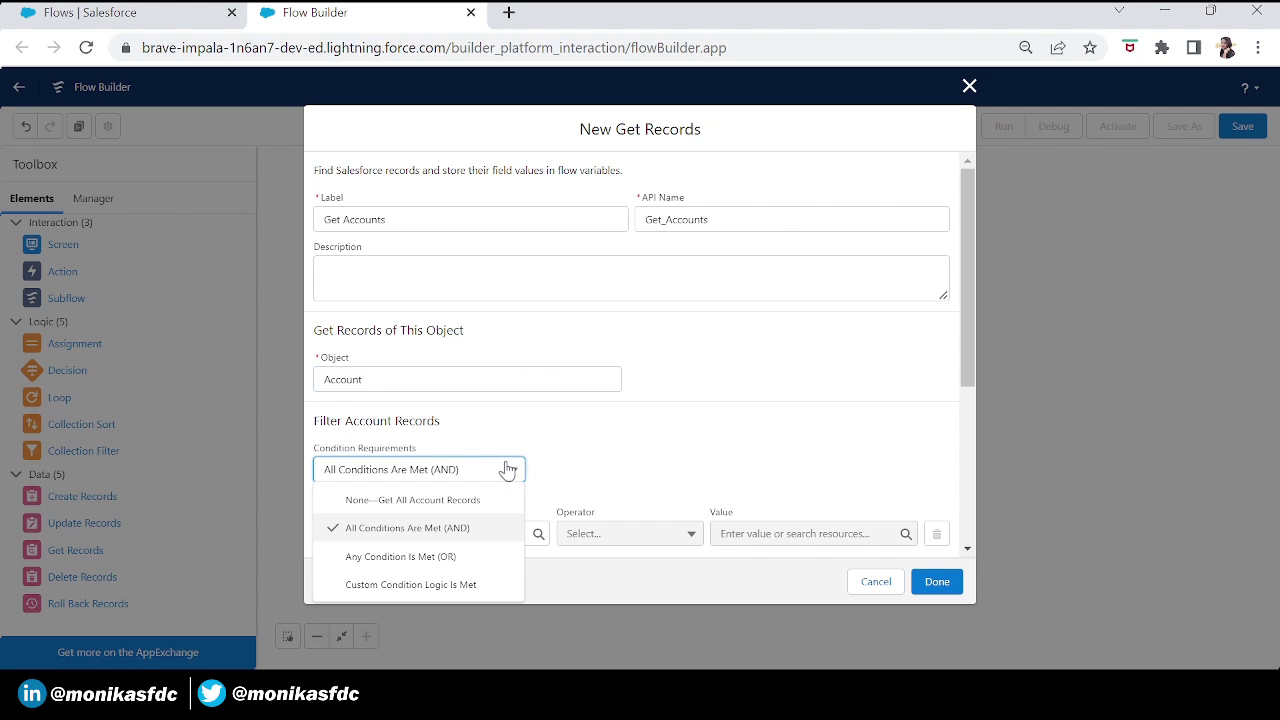
click(456, 505)
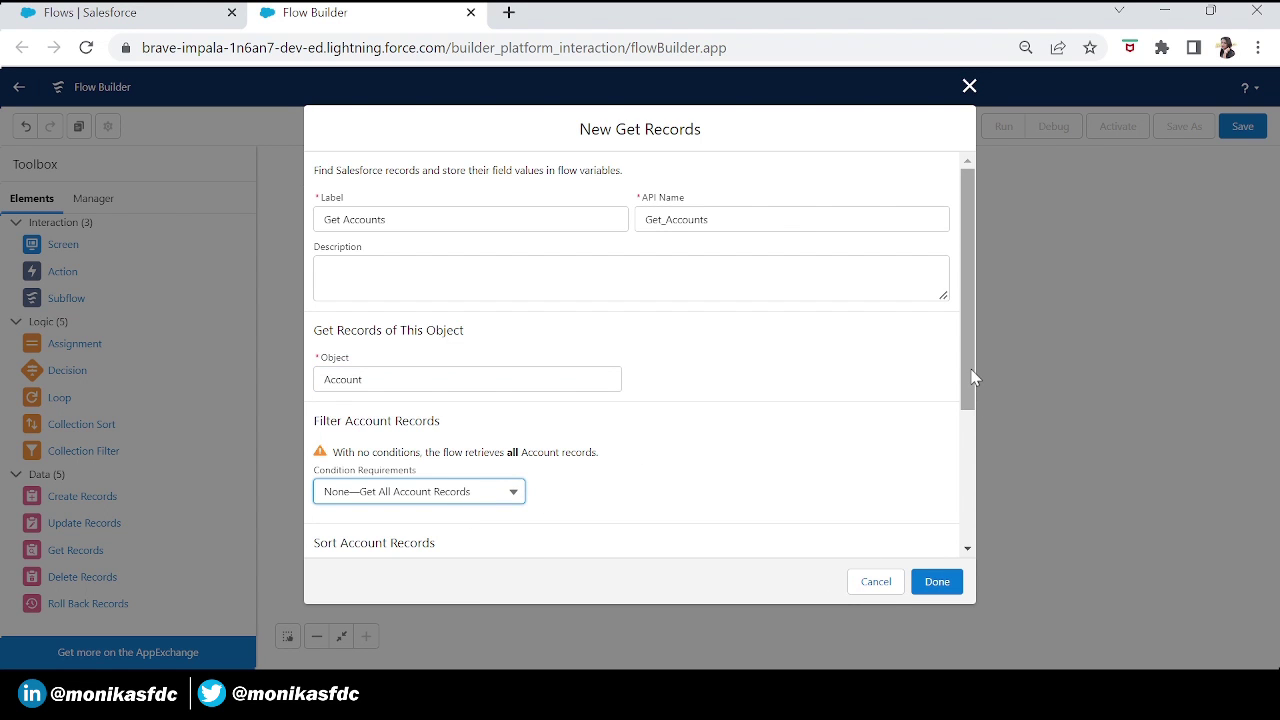
drag(970, 374, 980, 654)
click(352, 466)
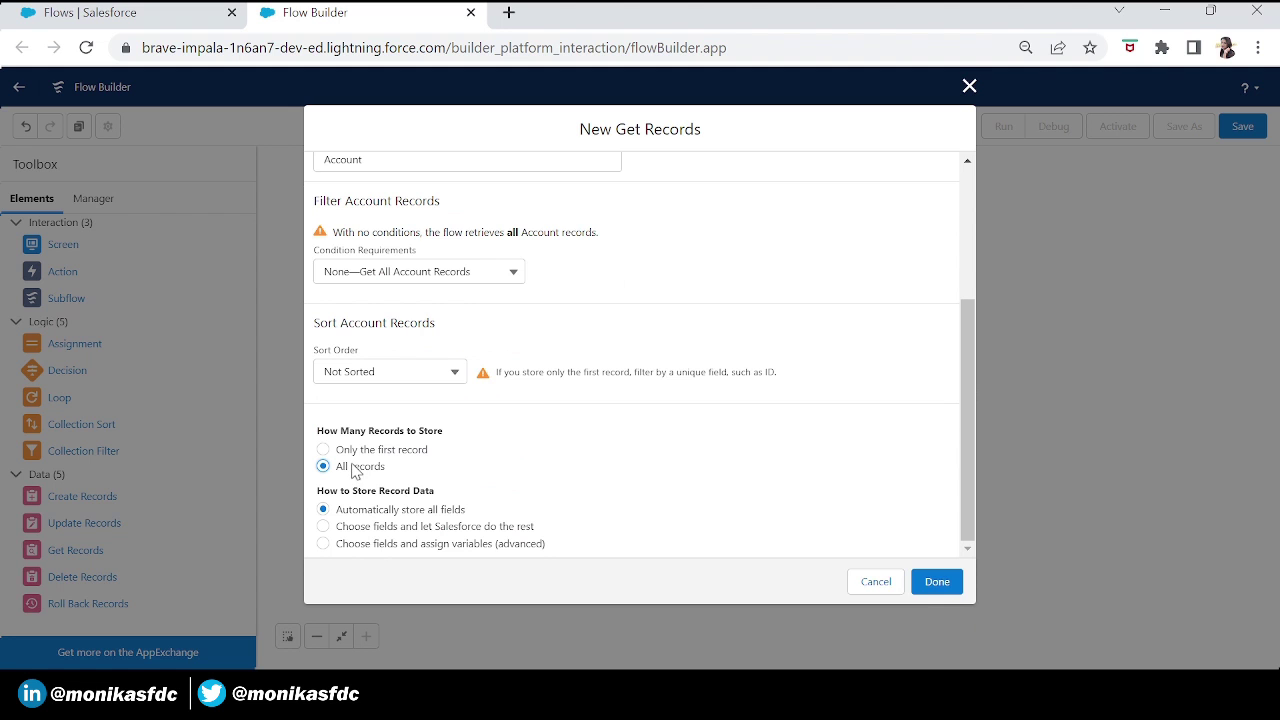
click(925, 583)
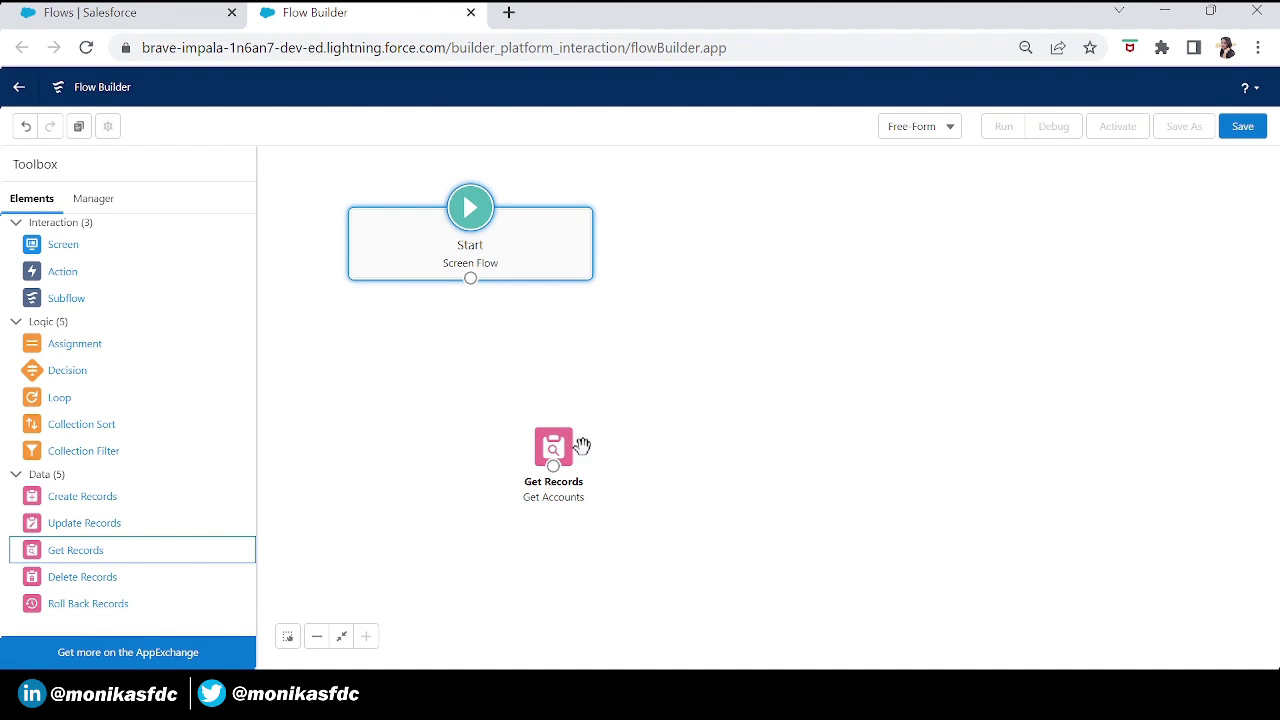
drag(566, 455, 525, 390)
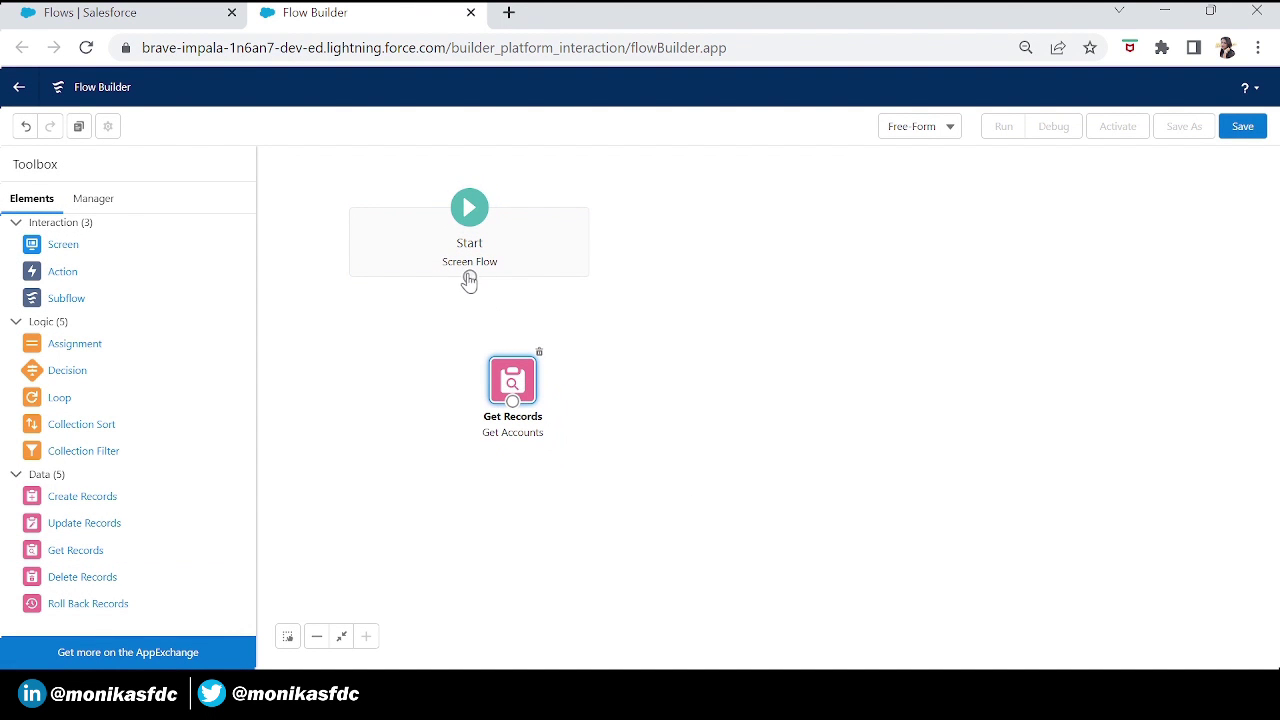
drag(469, 276, 514, 412)
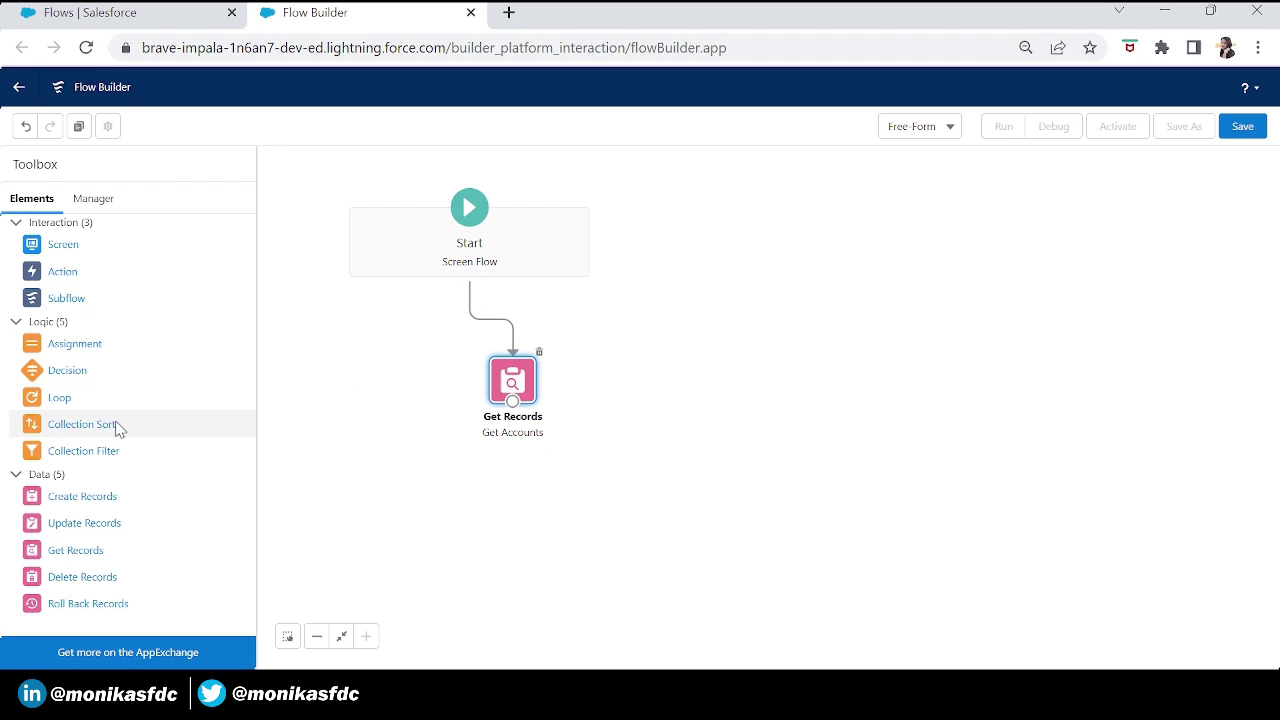
Add a Collection Filter labelled Billing Country India with Accounts from Get_Accounts as its source collection
drag(92, 463, 684, 487)
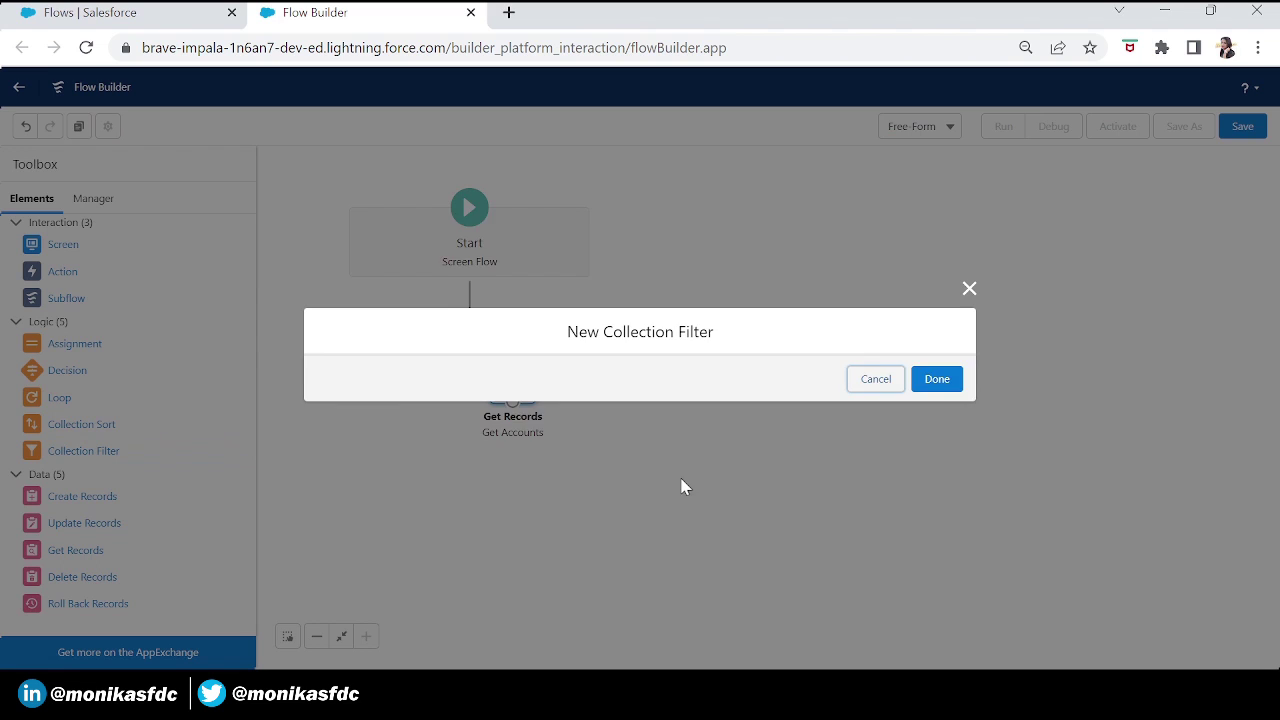
click(399, 266)
text(Billing Country India)
key(Tab)
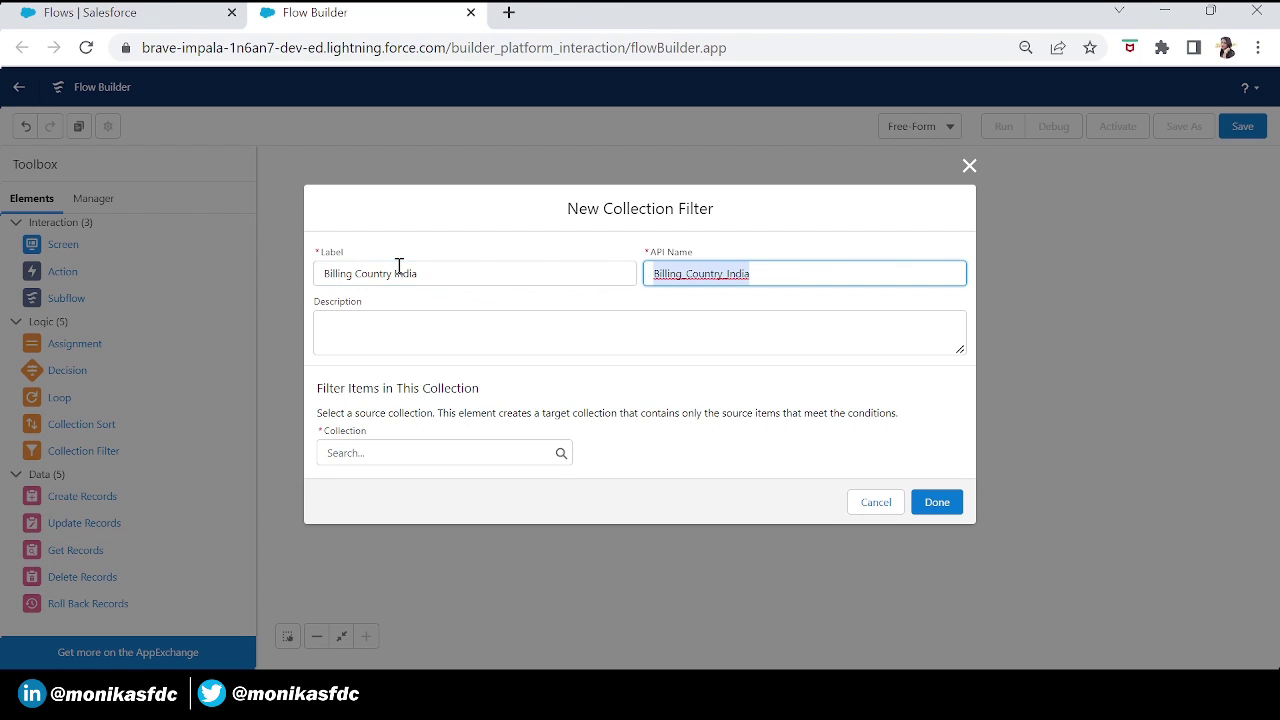
click(370, 457)
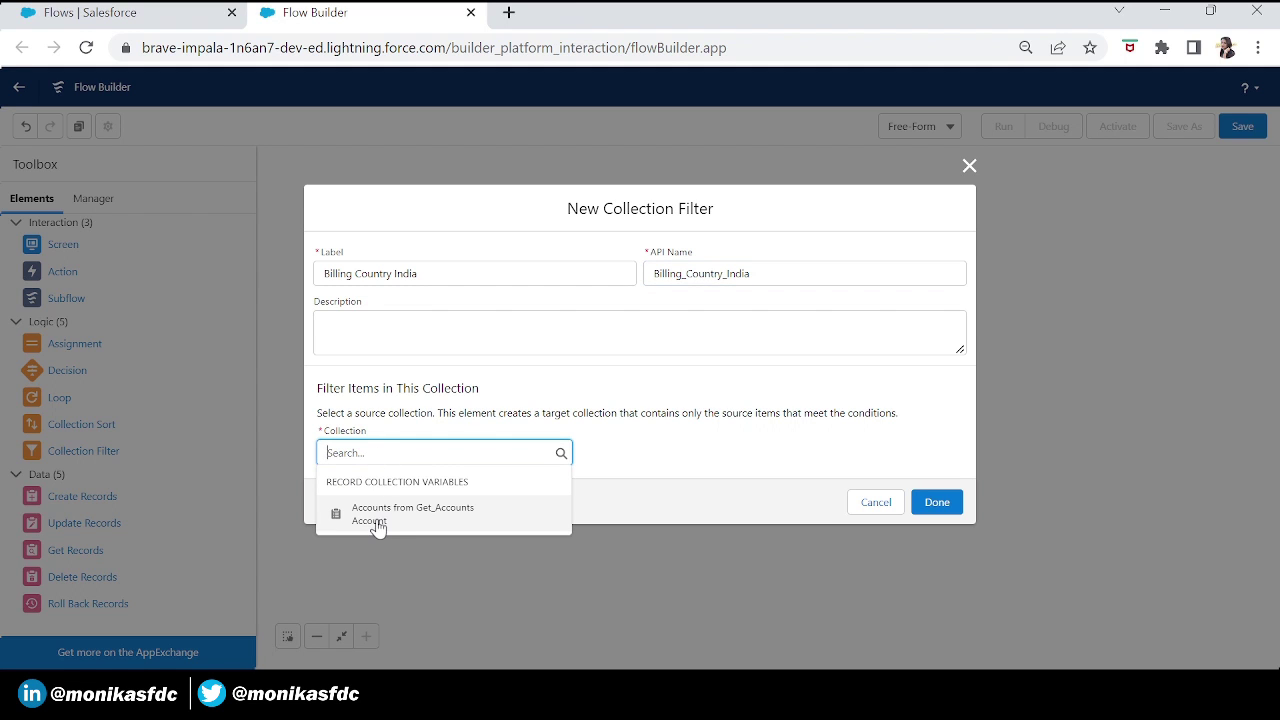
click(375, 520)
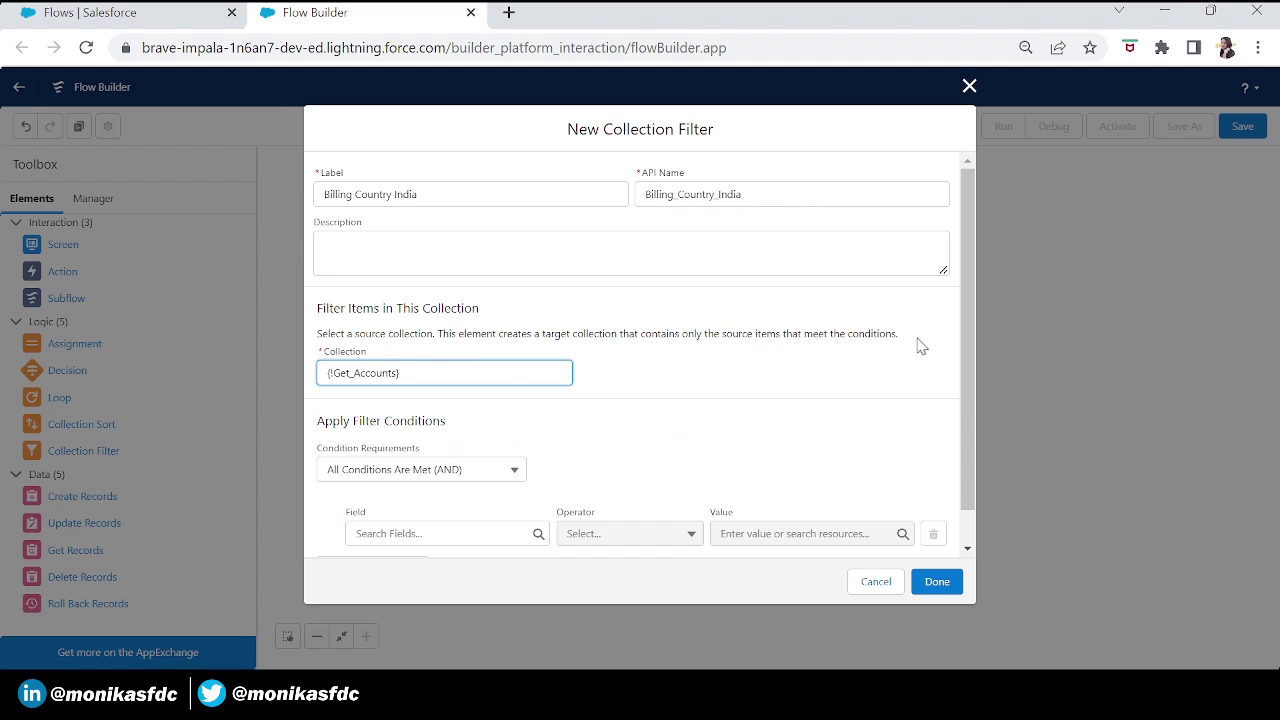
Set the India filter's condition to BillingCountry Equals India and connect Get Accounts to this filter
scroll(960, 420, down, 1)
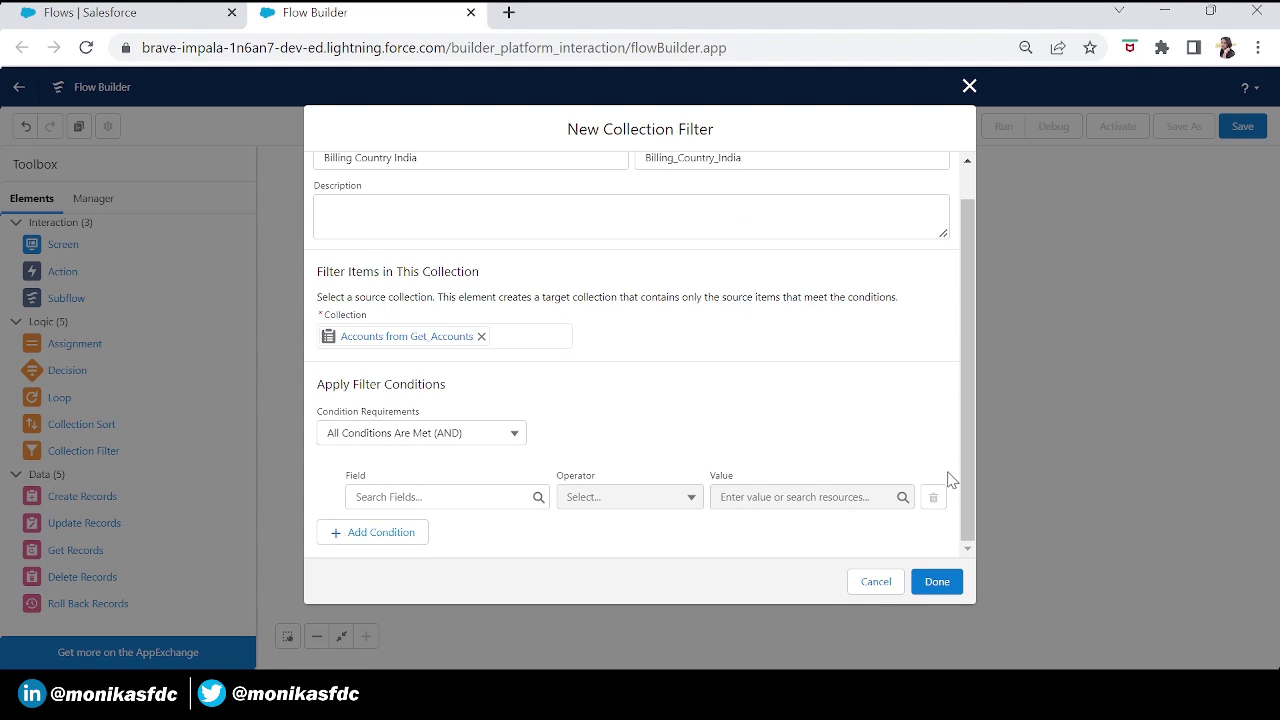
click(424, 497)
text(billin)
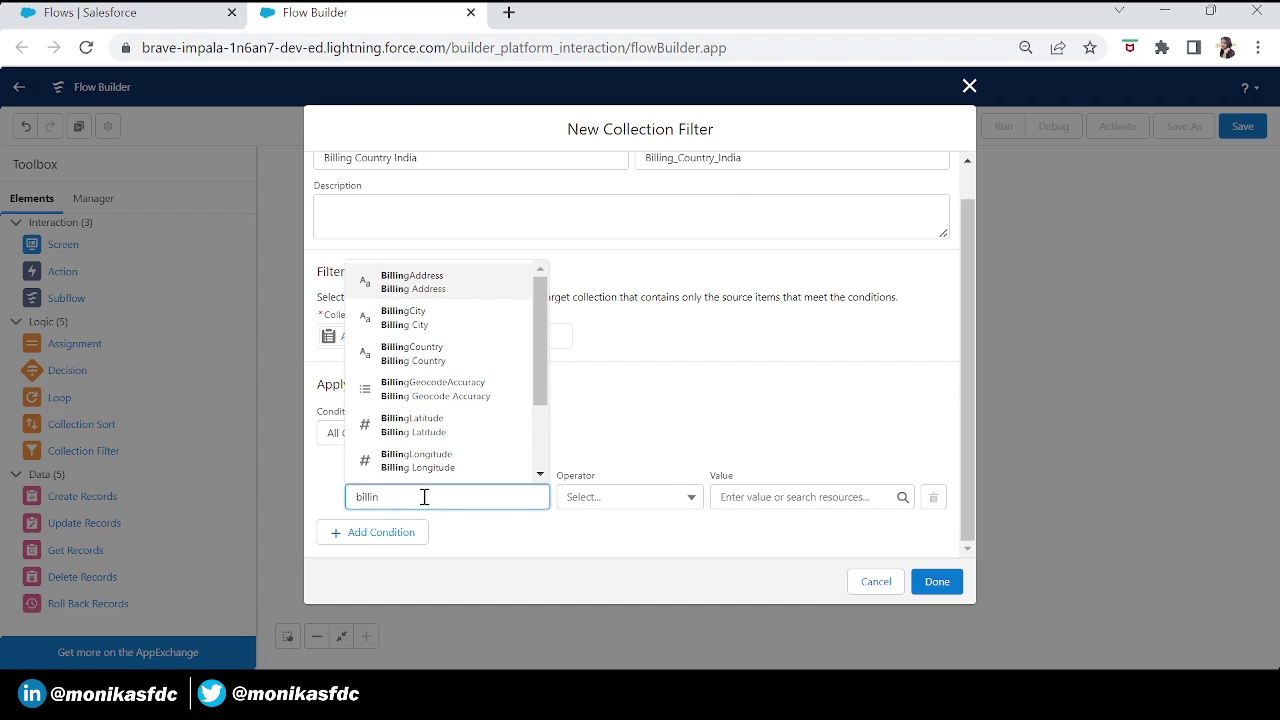
click(440, 354)
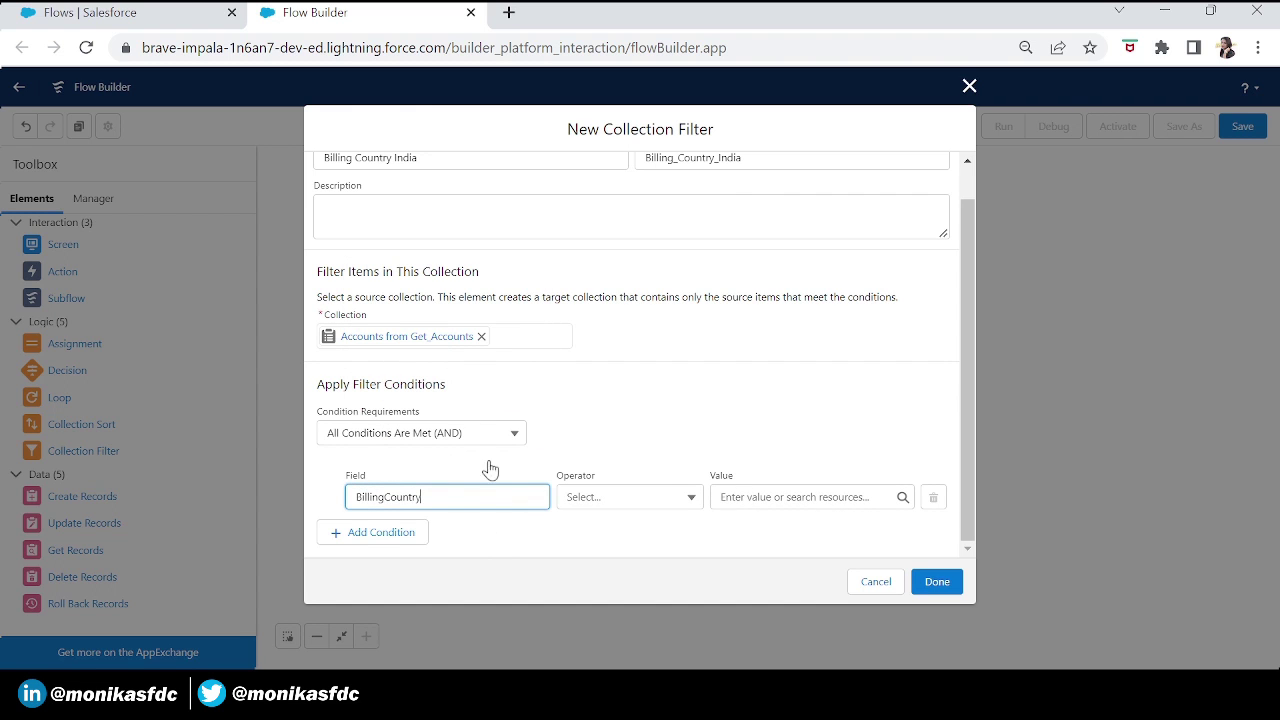
click(652, 503)
click(622, 296)
click(790, 497)
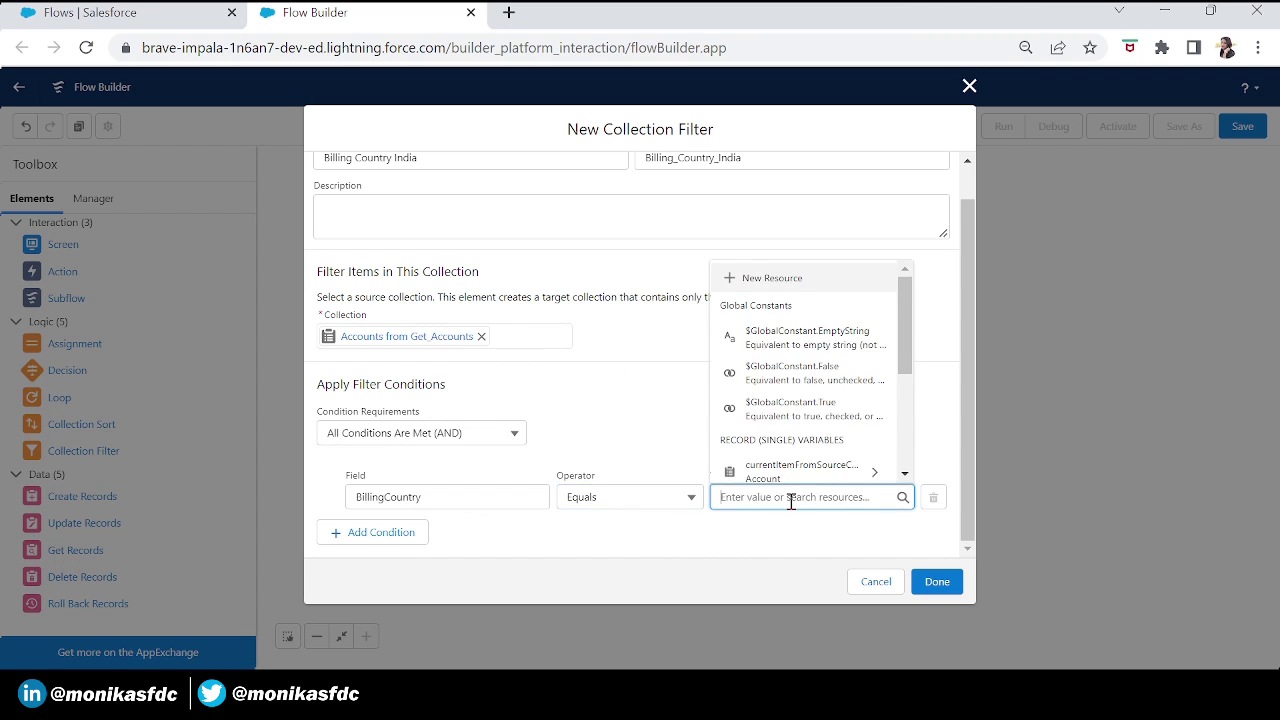
text(India)
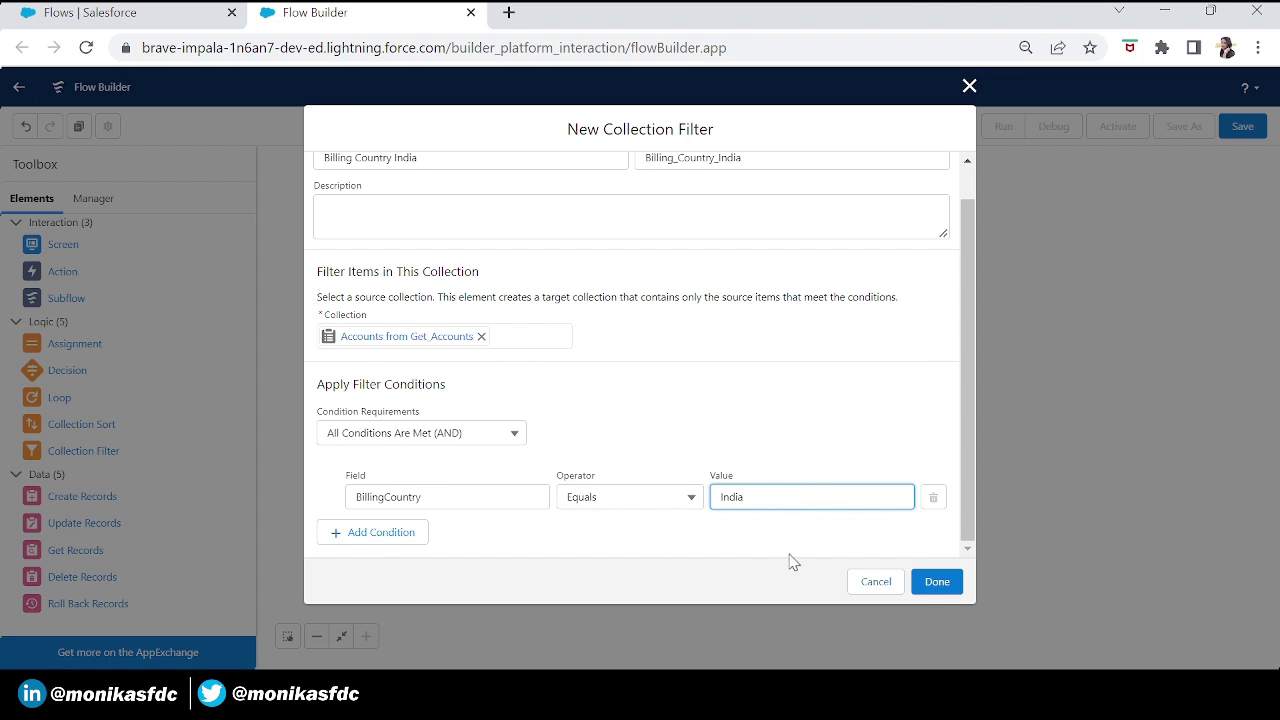
click(937, 582)
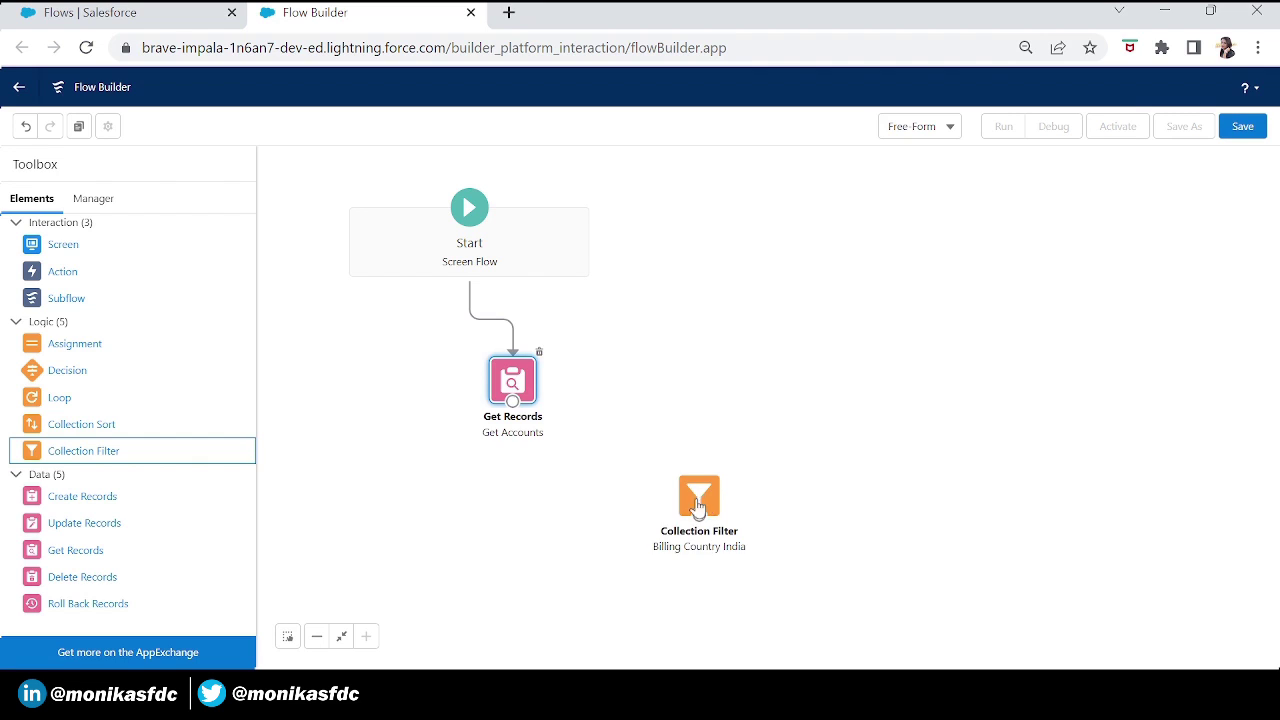
drag(703, 503, 618, 510)
mouse_move(509, 402)
mouse_down()
mouse_move(598, 541)
mouse_move(616, 530)
mouse_up()
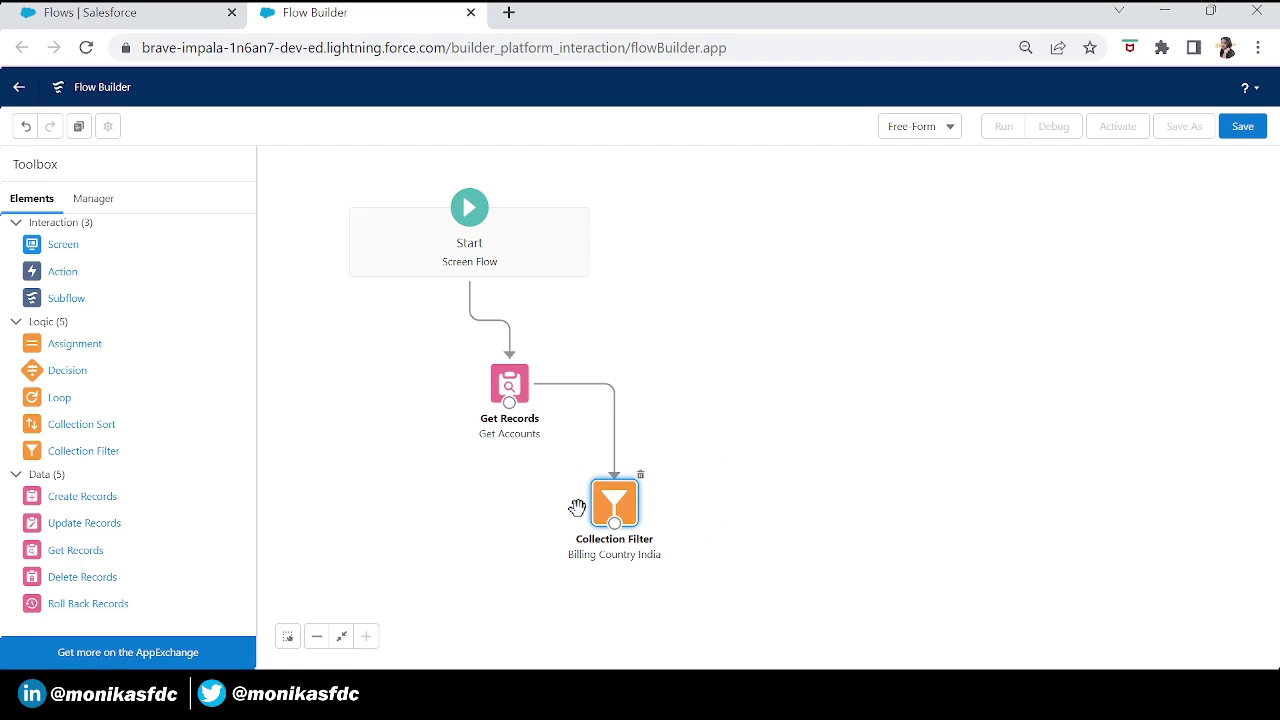
Add a second Collection Filter labelled Billing Country France with Accounts from Get_Accounts as its source collection
drag(86, 452, 715, 410)
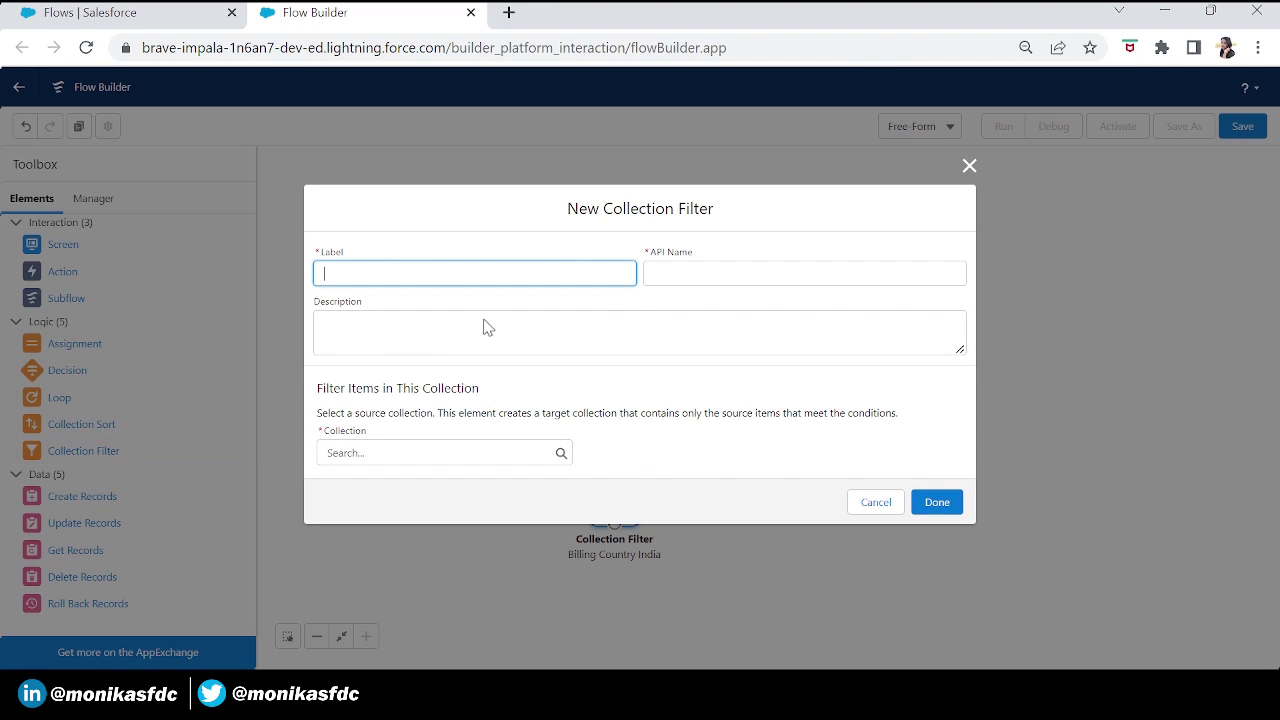
text(Billing Country France)
key(Tab)
click(383, 454)
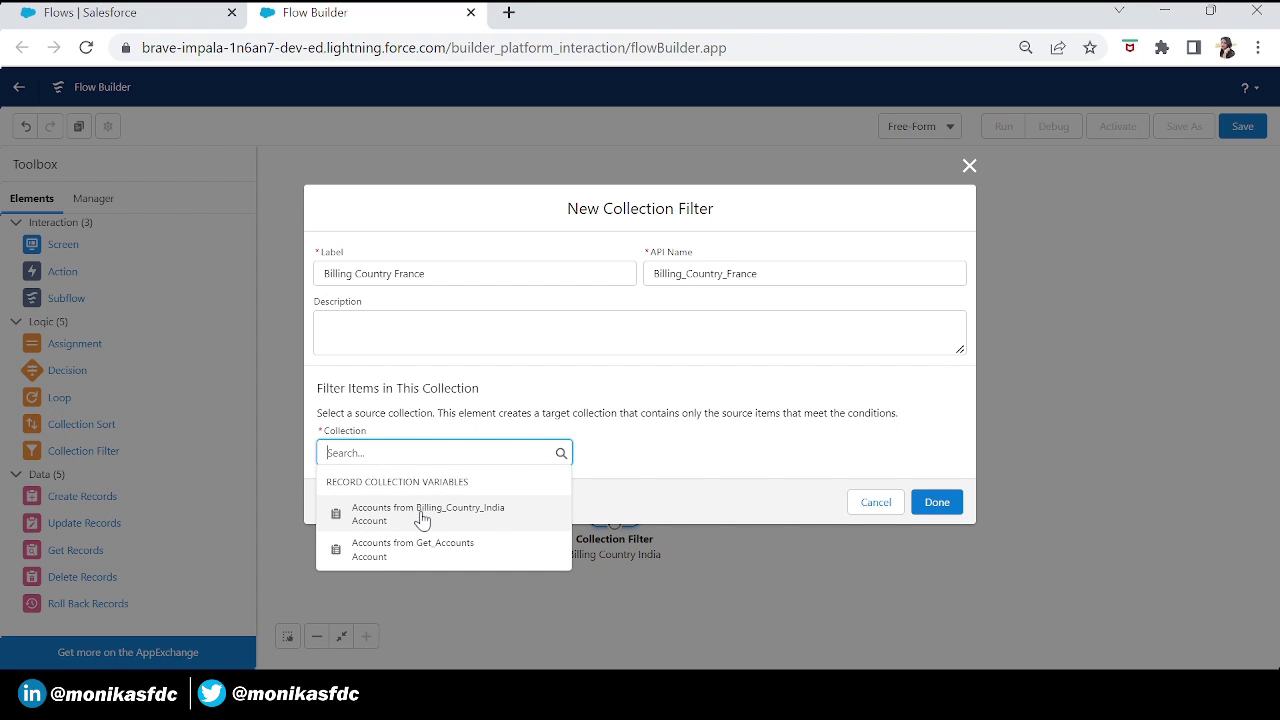
click(398, 550)
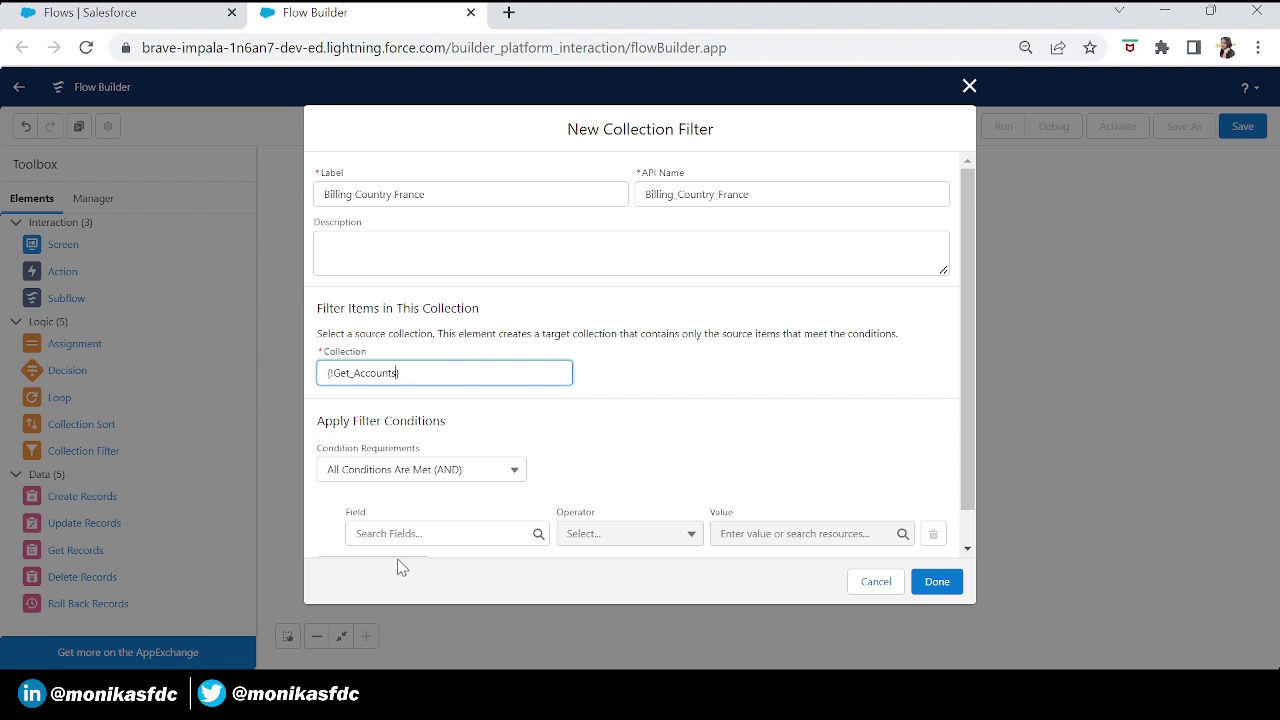
Set the France filter's condition to BillingCountry Equals France and finish the element
click(493, 527)
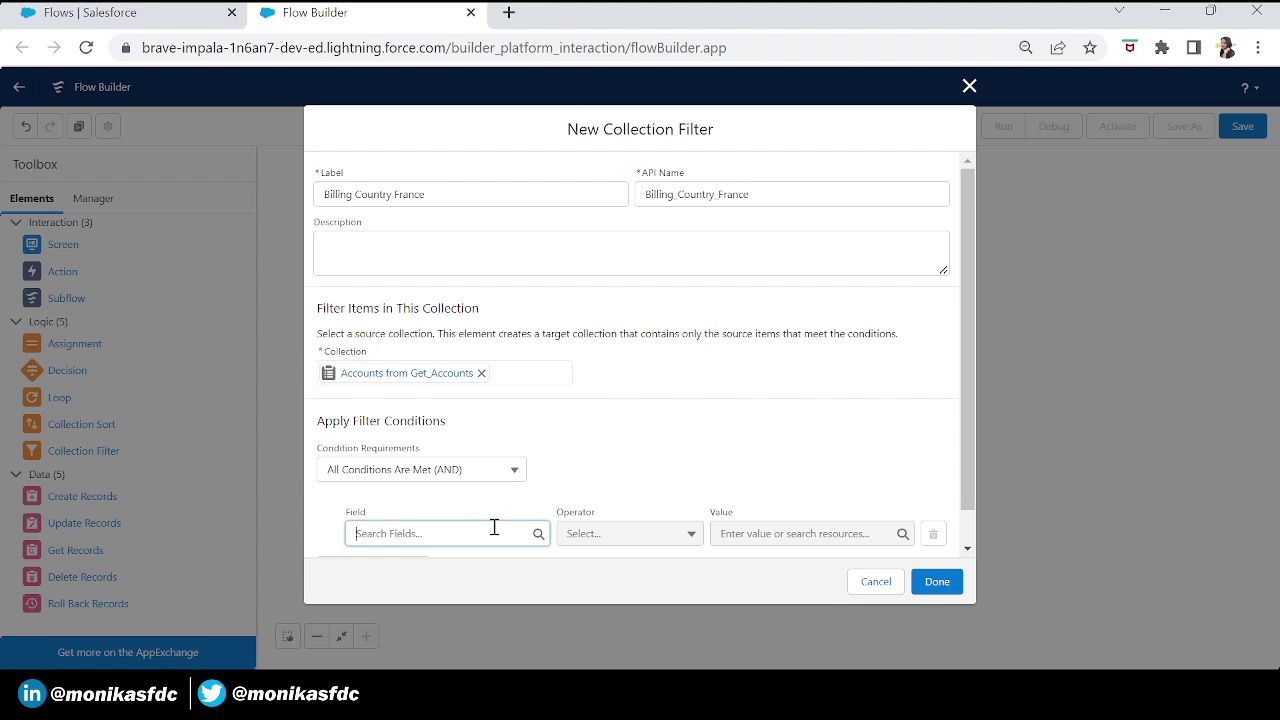
text(bill)
click(411, 390)
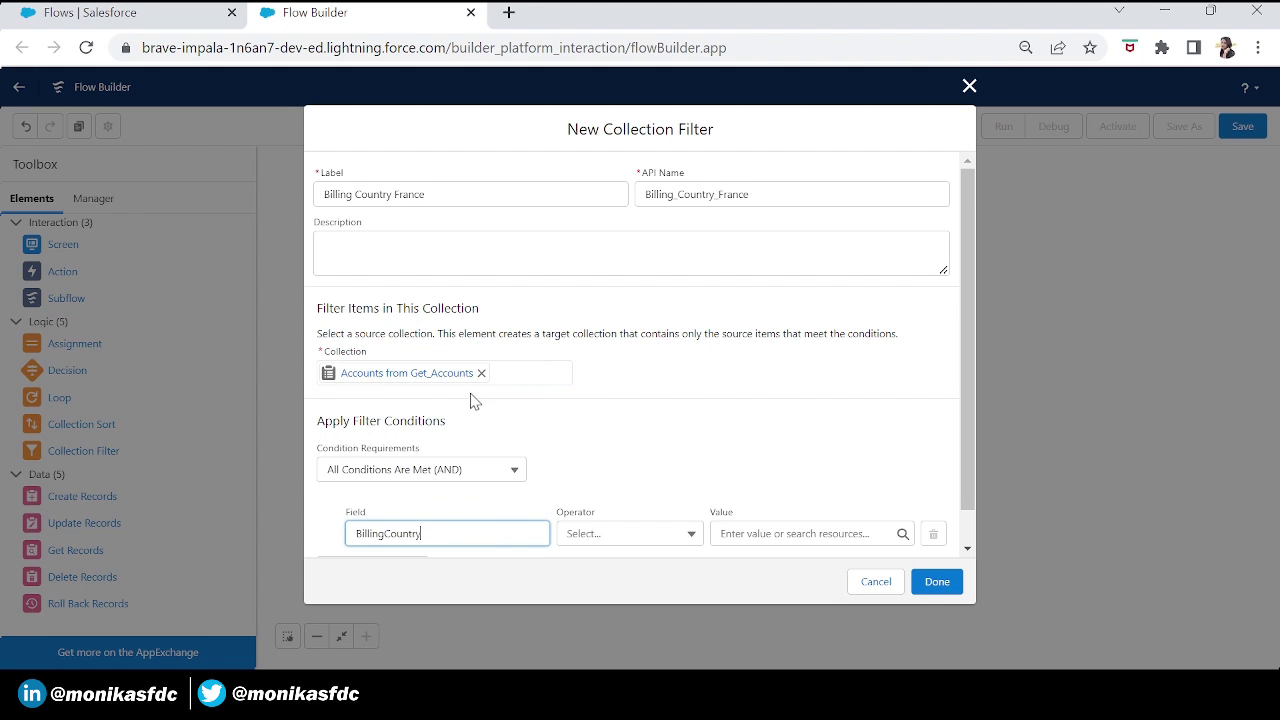
click(628, 535)
click(591, 334)
click(786, 533)
text(France)
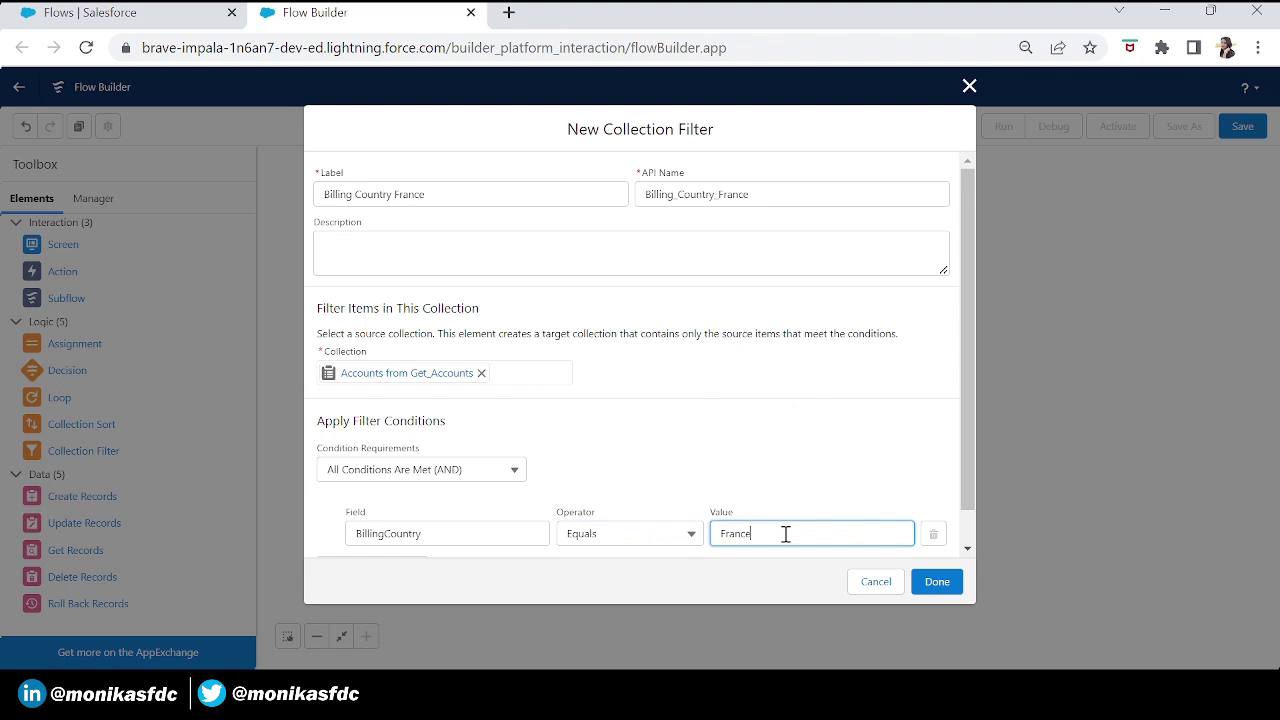
click(955, 581)
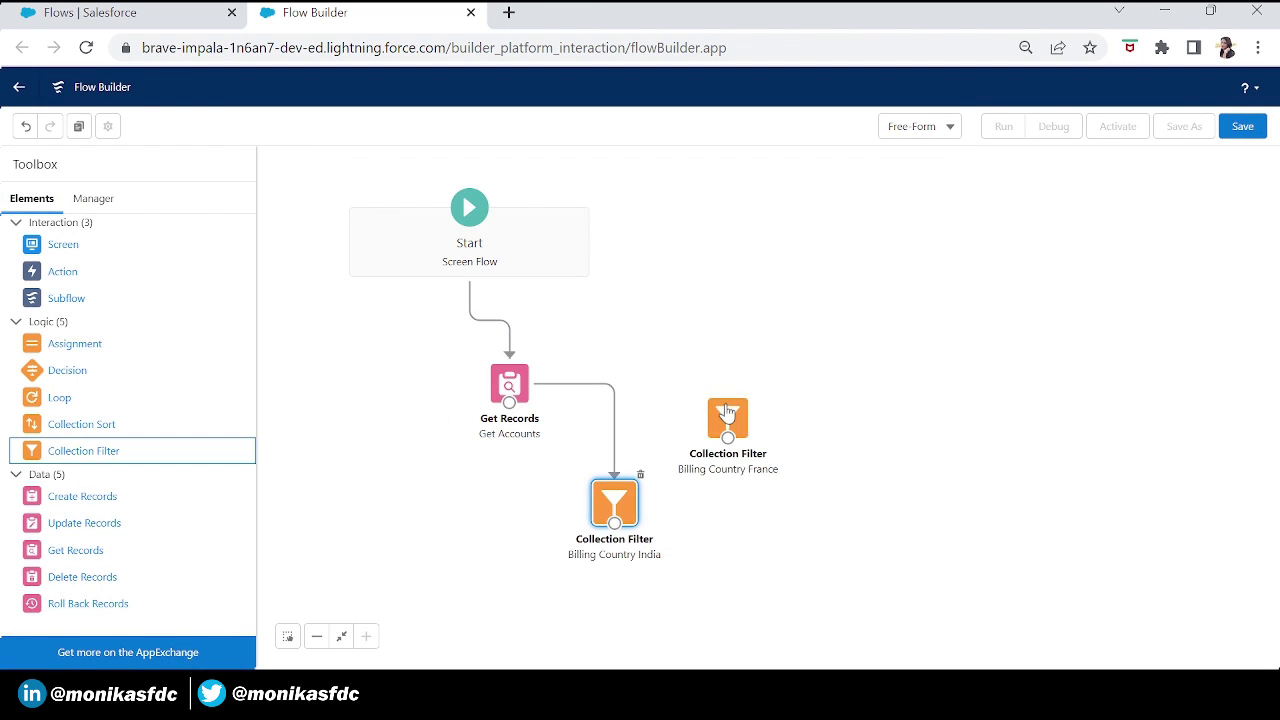
Connect the Billing Country India filter to the Billing Country France filter and tidy both elements' placement on the canvas
click(745, 425)
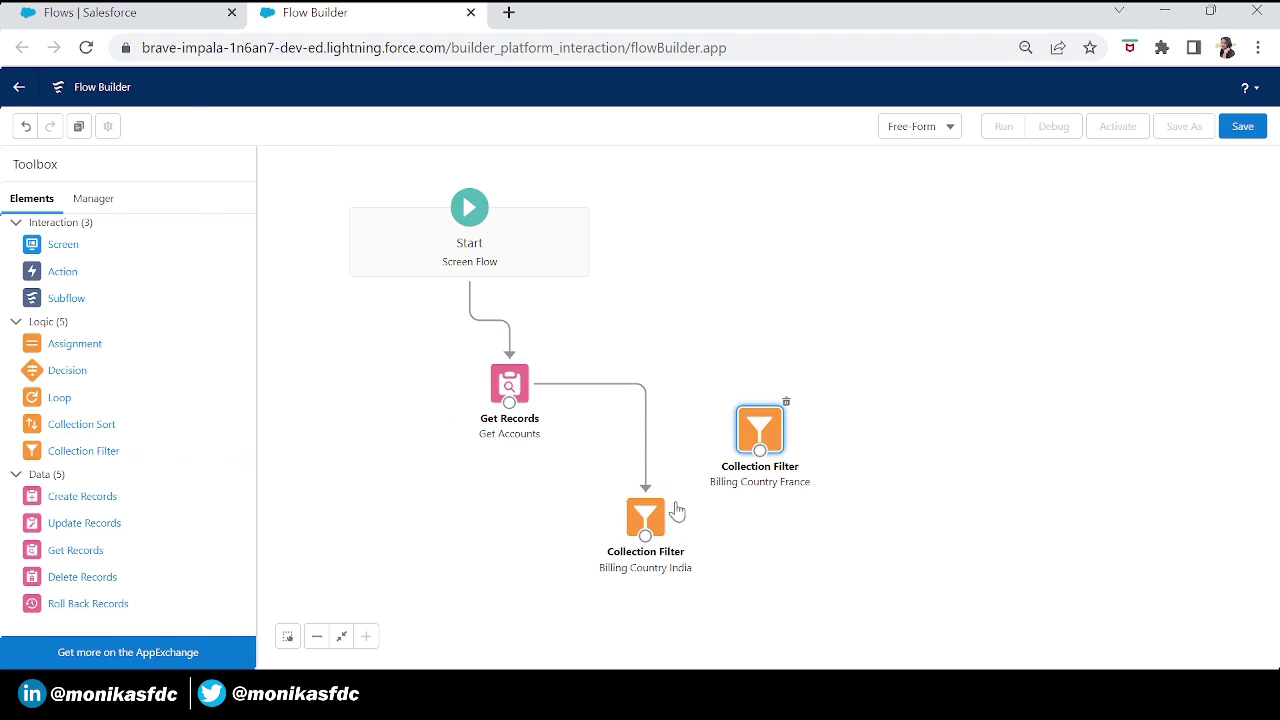
drag(645, 536, 758, 452)
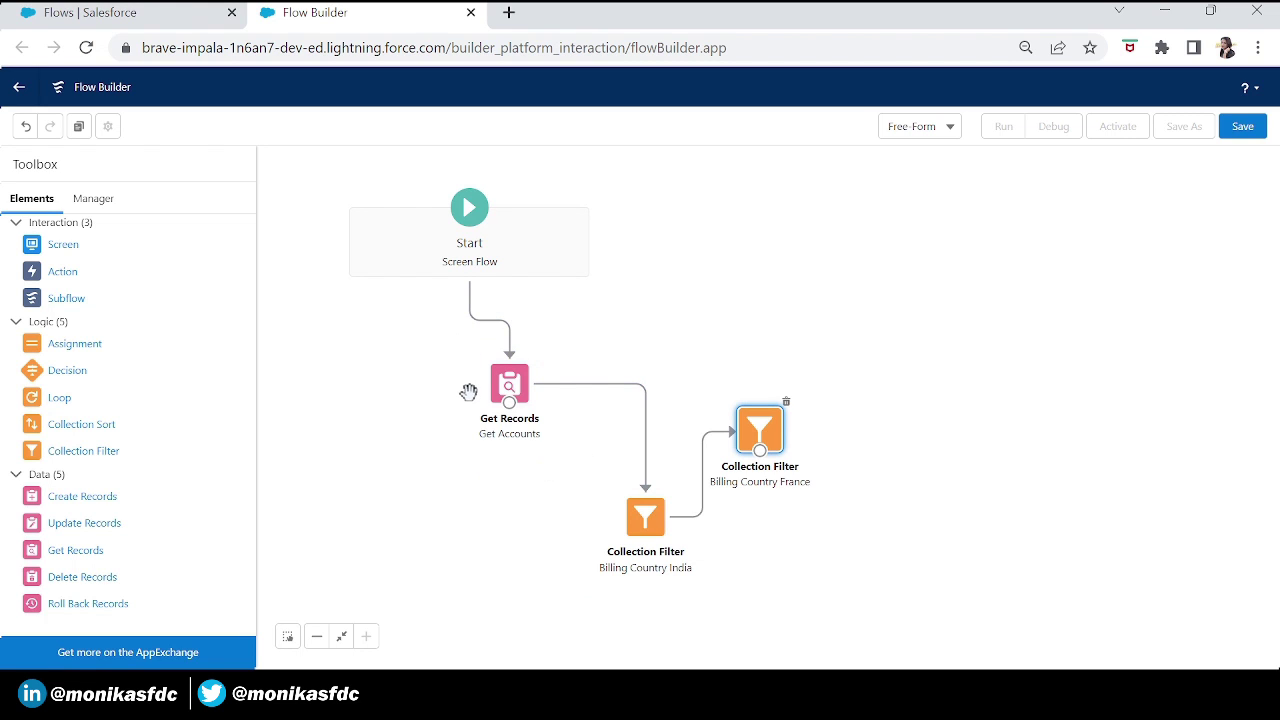
drag(640, 516, 595, 516)
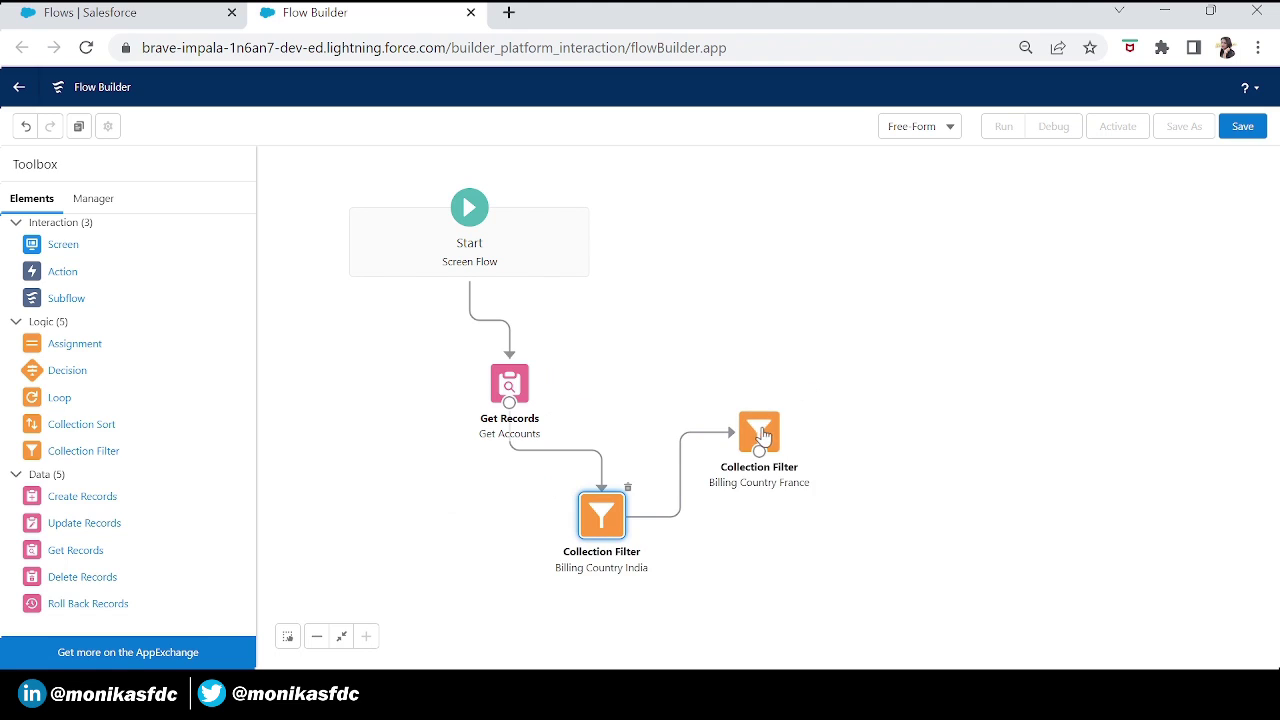
drag(761, 433, 742, 437)
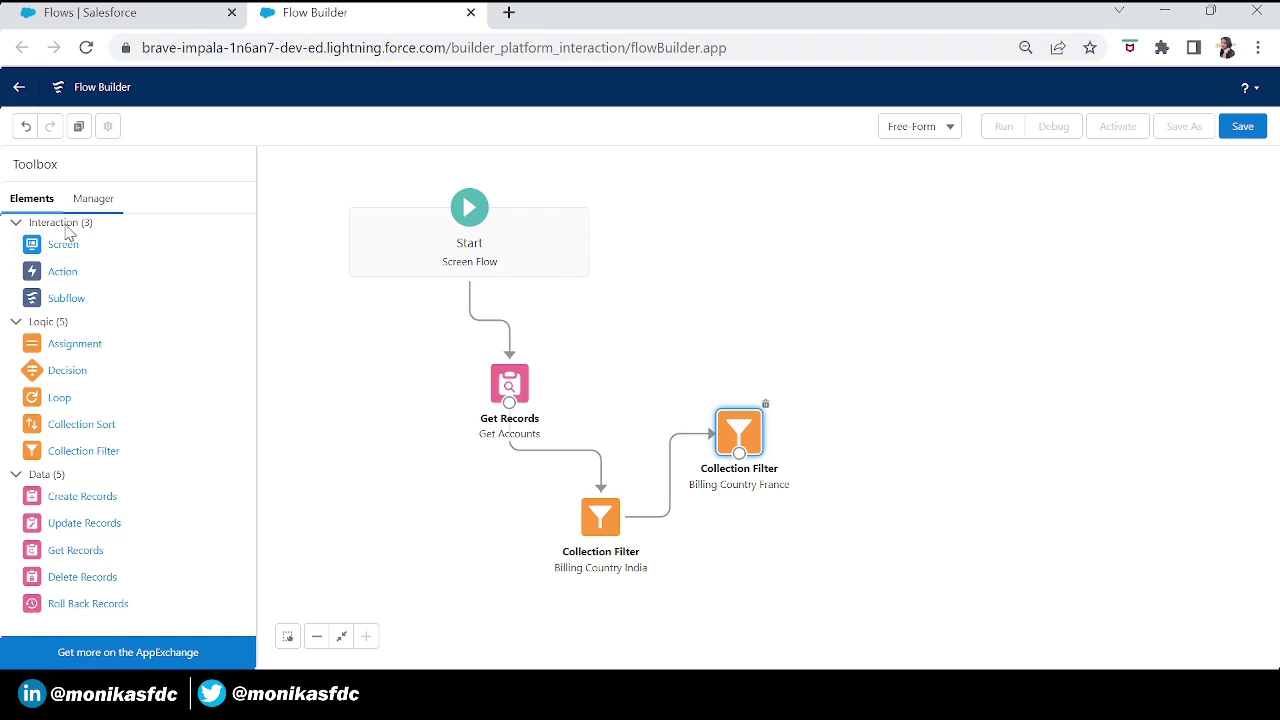
Add a Screen element to the canvas and place a Section with two half-width columns on it
drag(57, 244, 855, 302)
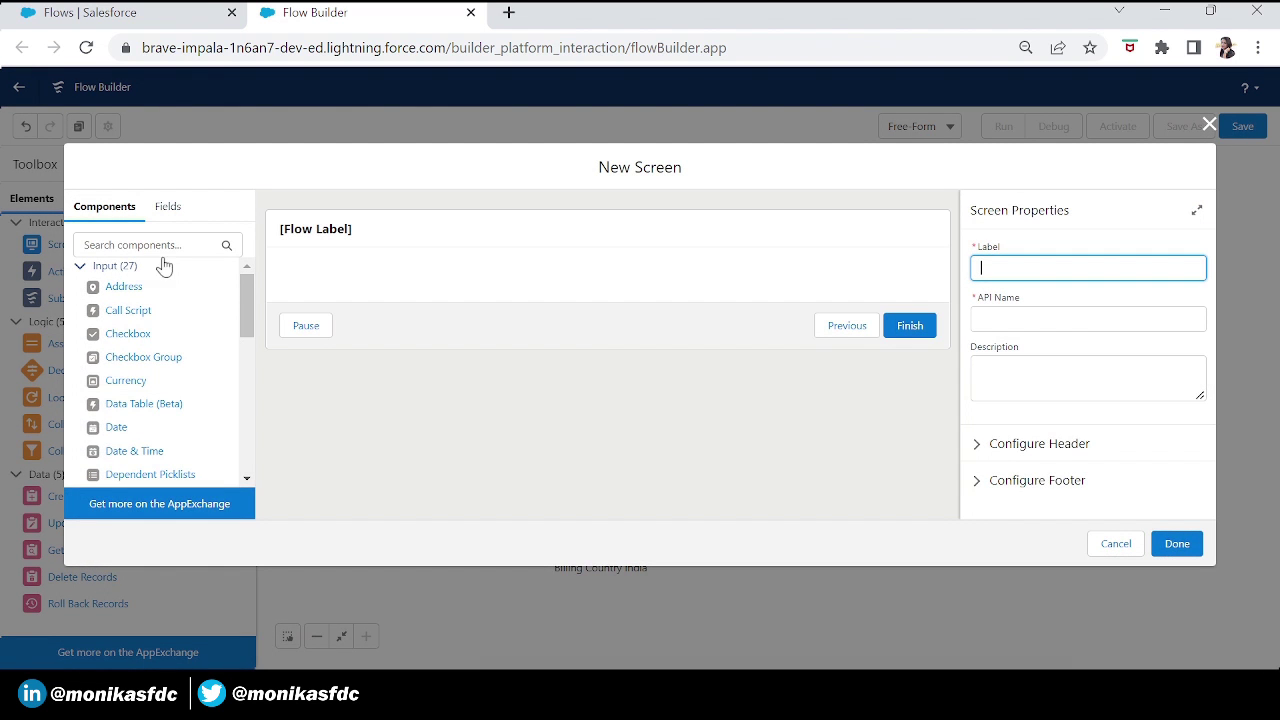
click(163, 245)
text(sec)
drag(124, 289, 422, 288)
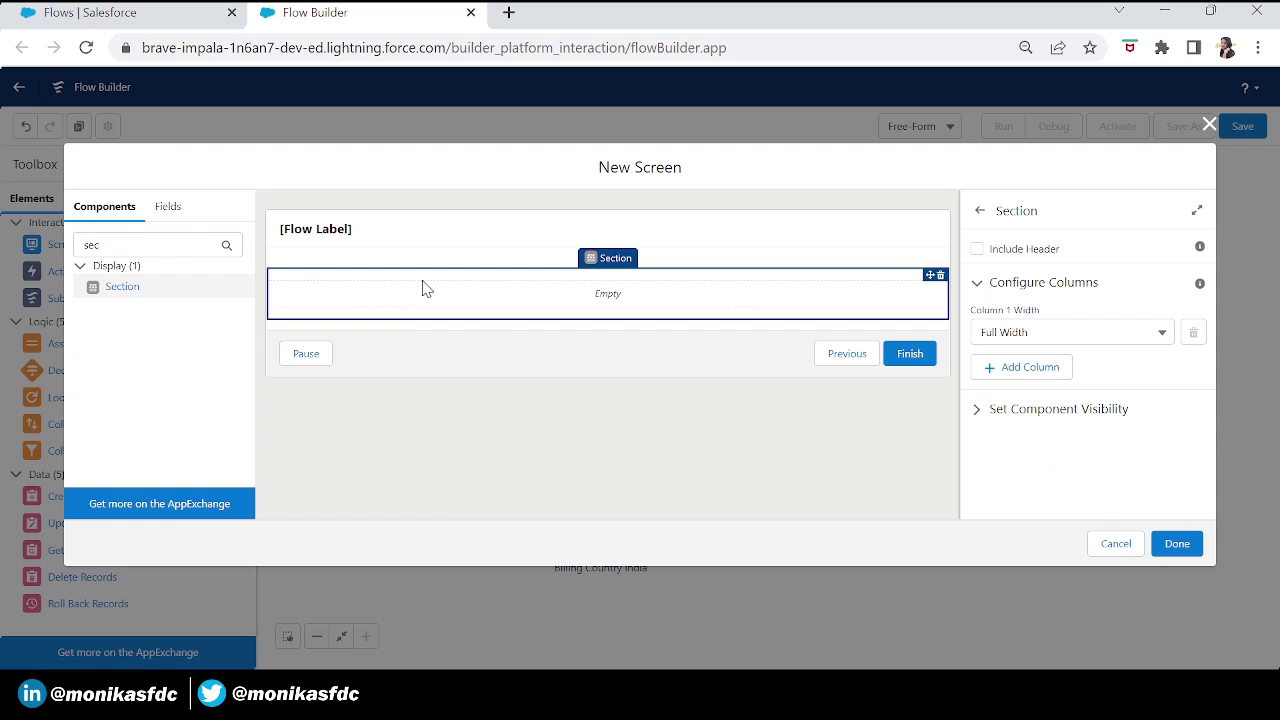
click(1051, 336)
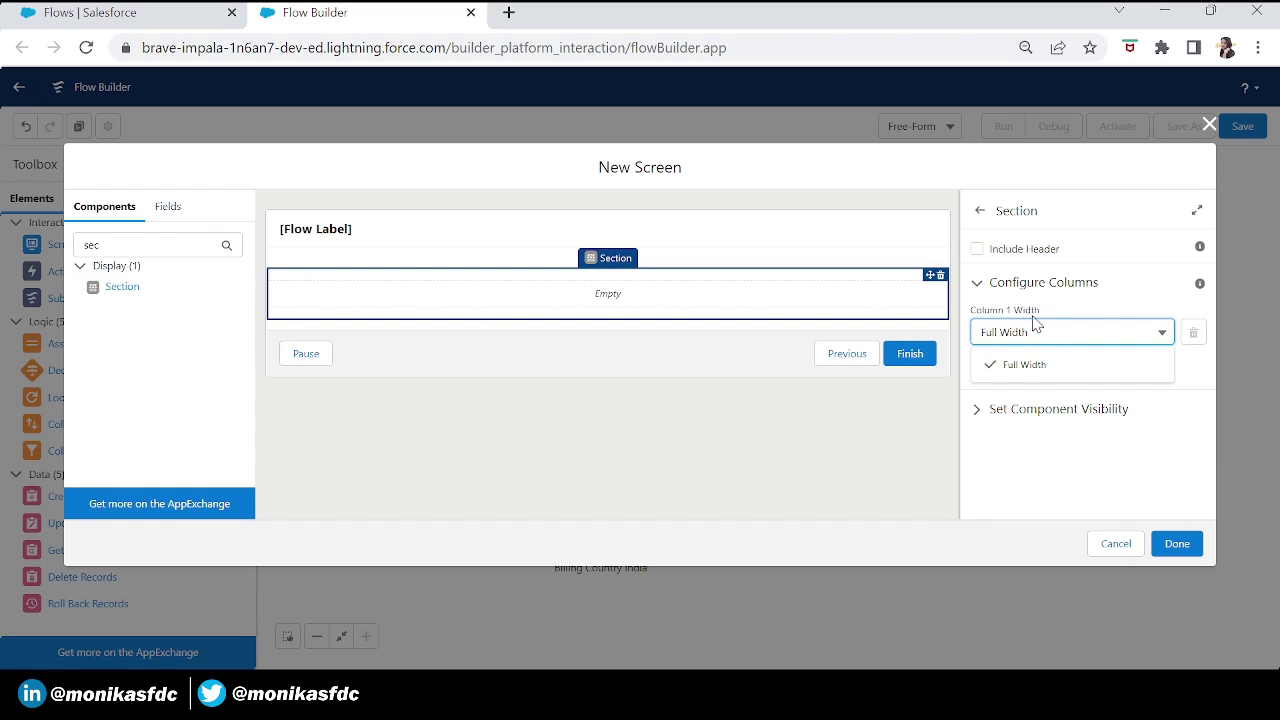
click(1070, 334)
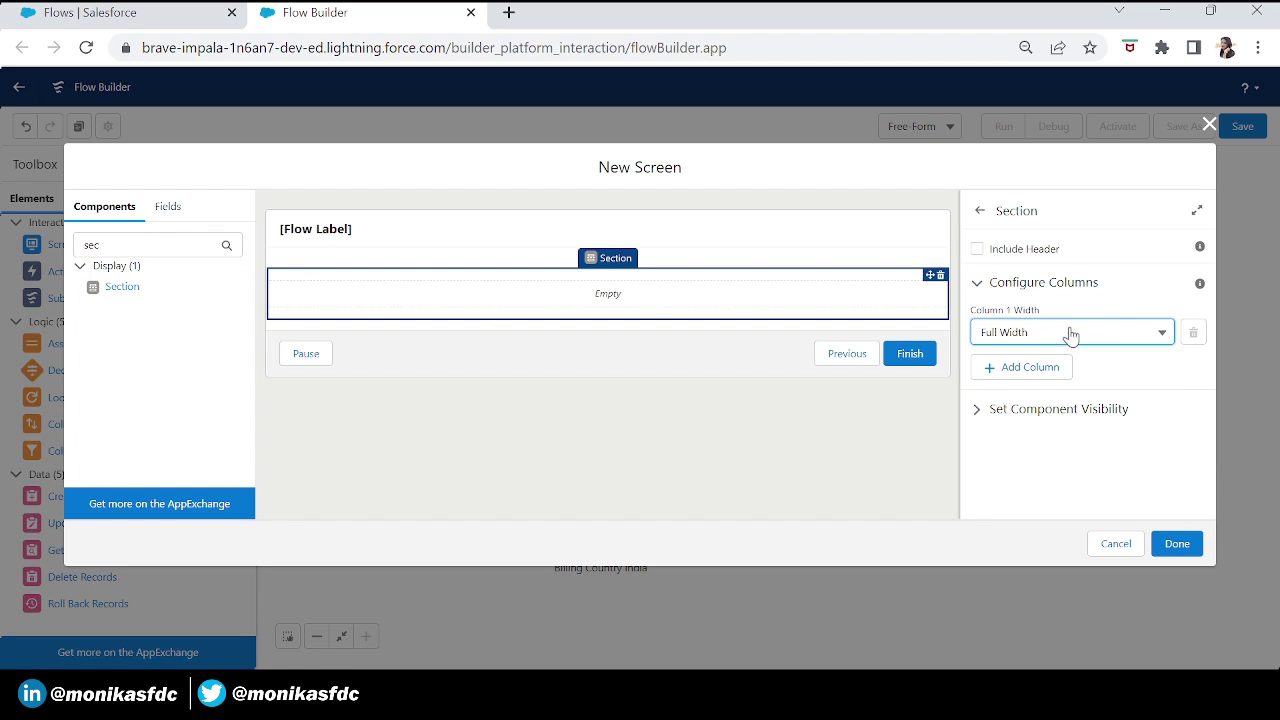
click(1032, 367)
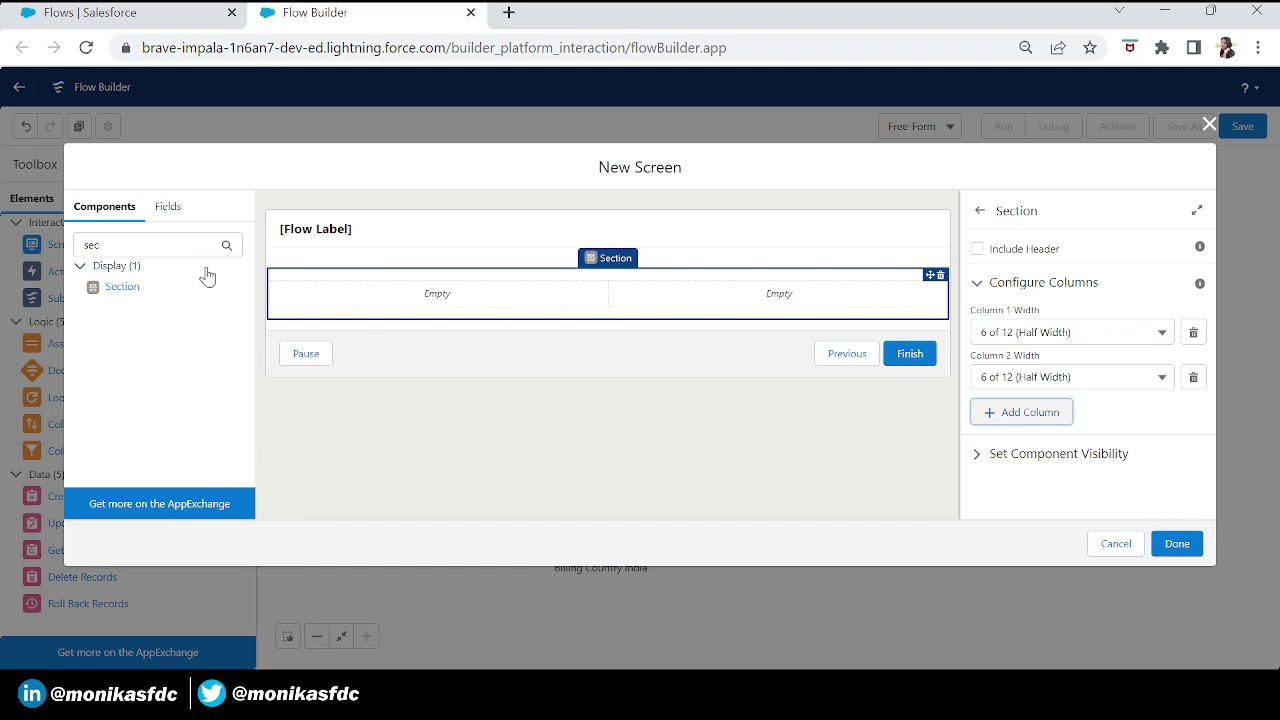
Add a Data Table to the section's first column with API name India and label Billing Country India, using the label as table title
double_click(145, 248)
text(data)
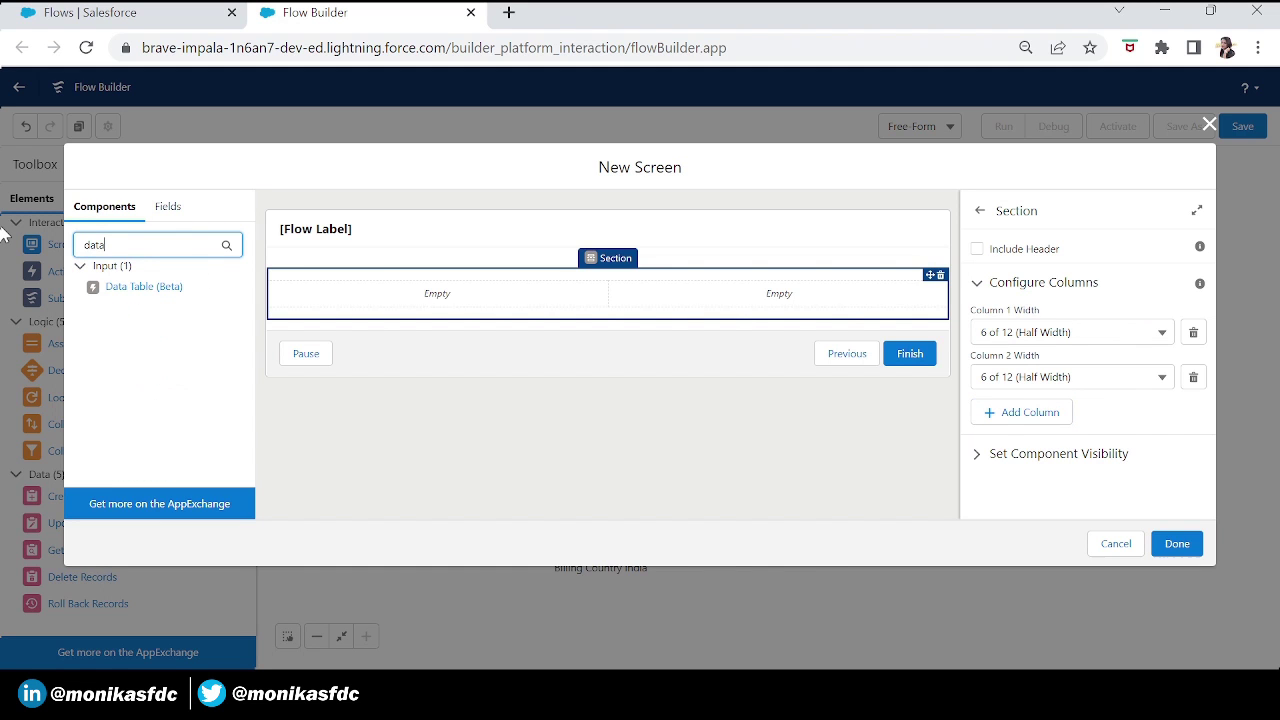
drag(128, 288, 386, 297)
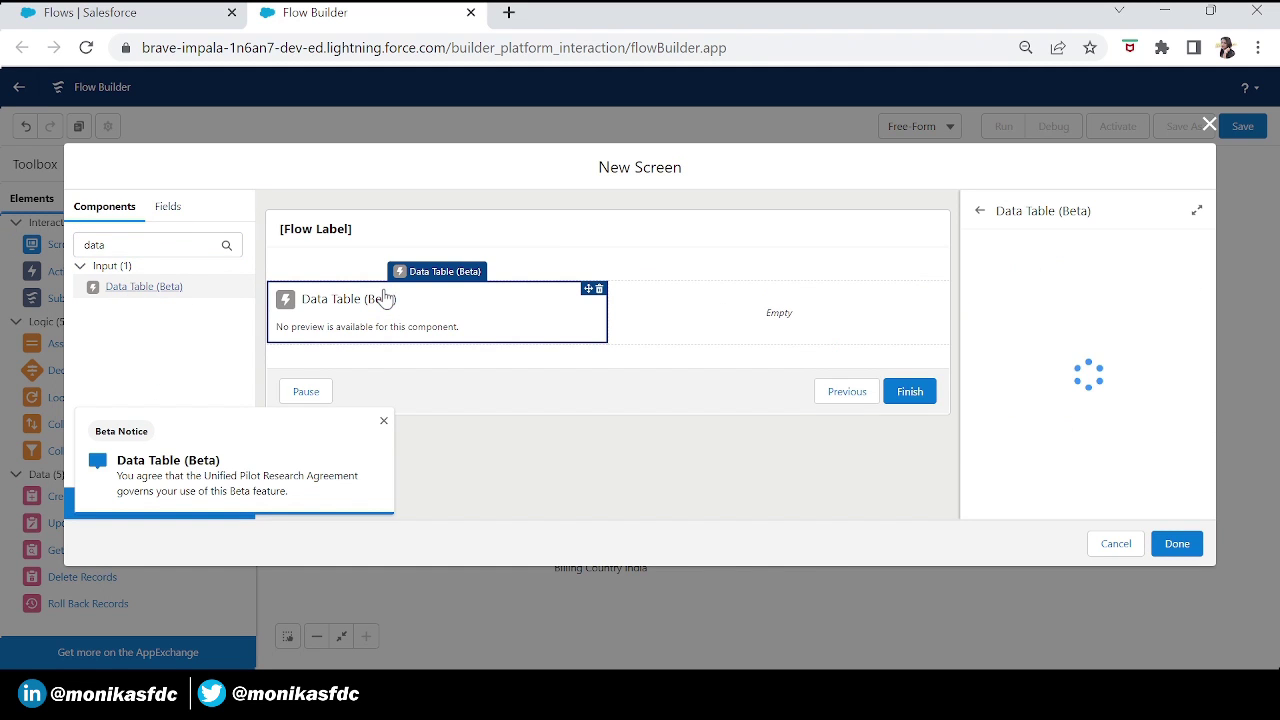
click(384, 422)
click(1062, 266)
text(India)
key(Tab)
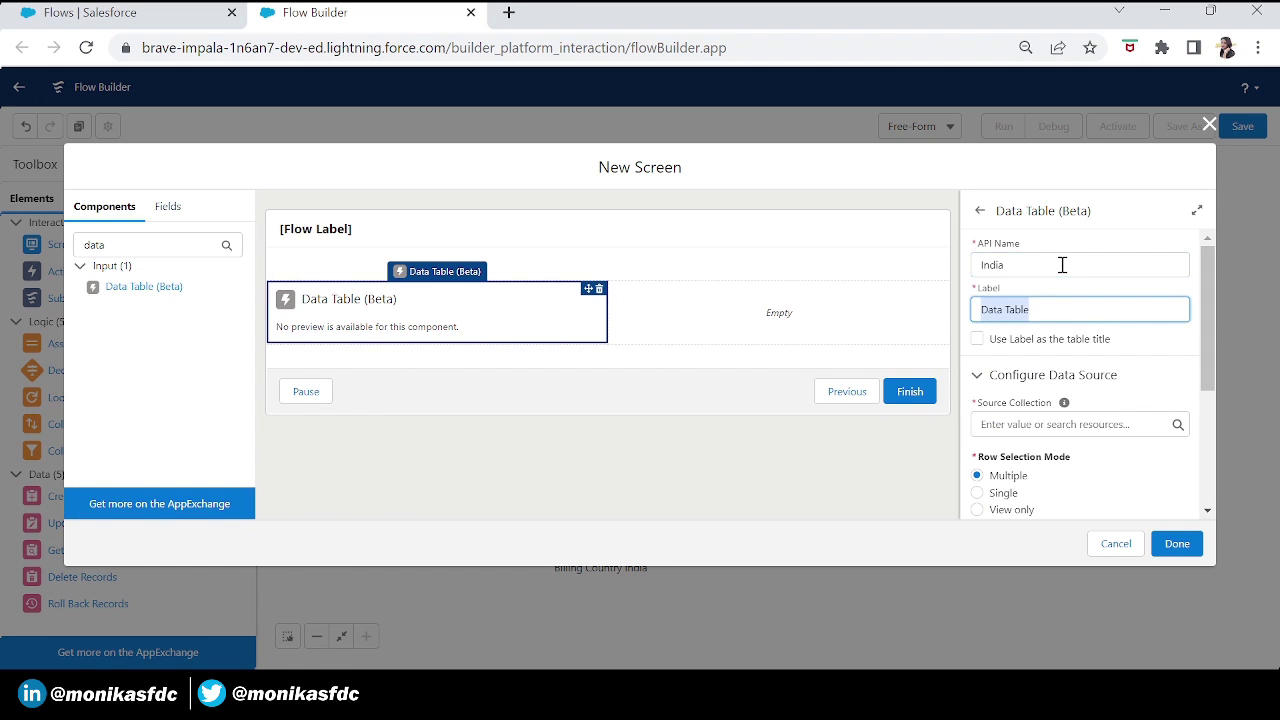
text(B)
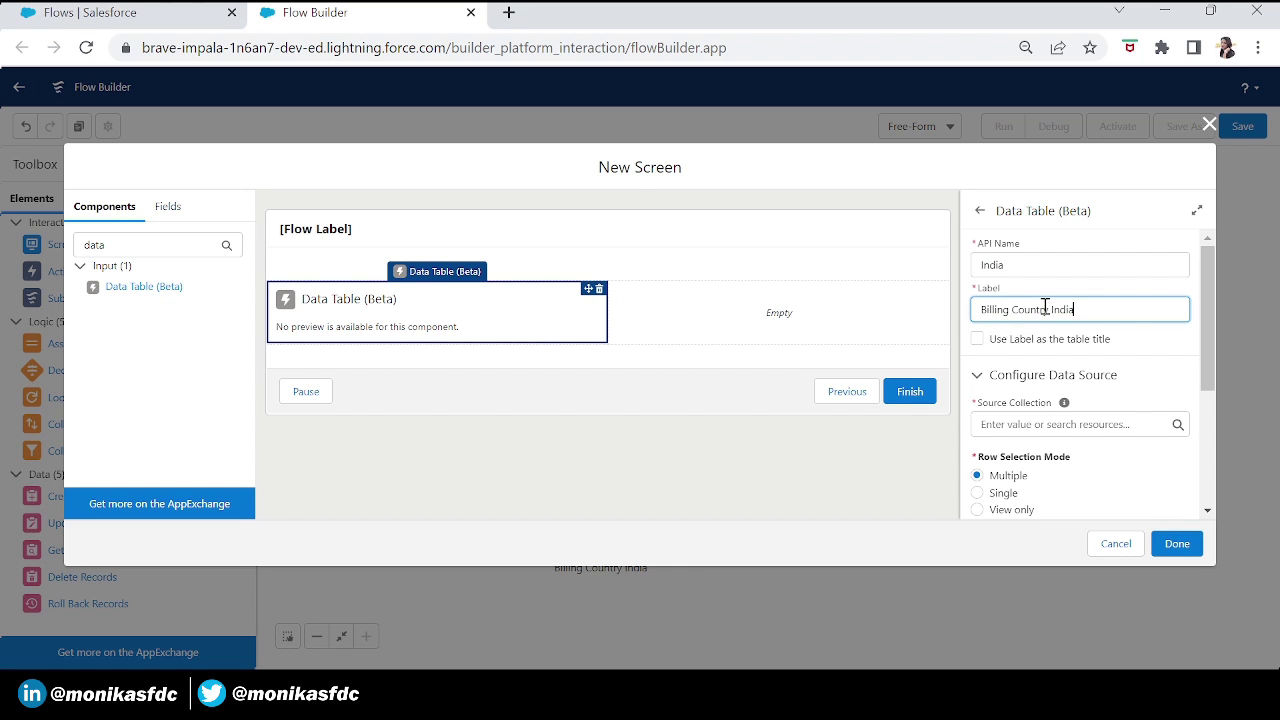
text(illing Country India)
click(977, 341)
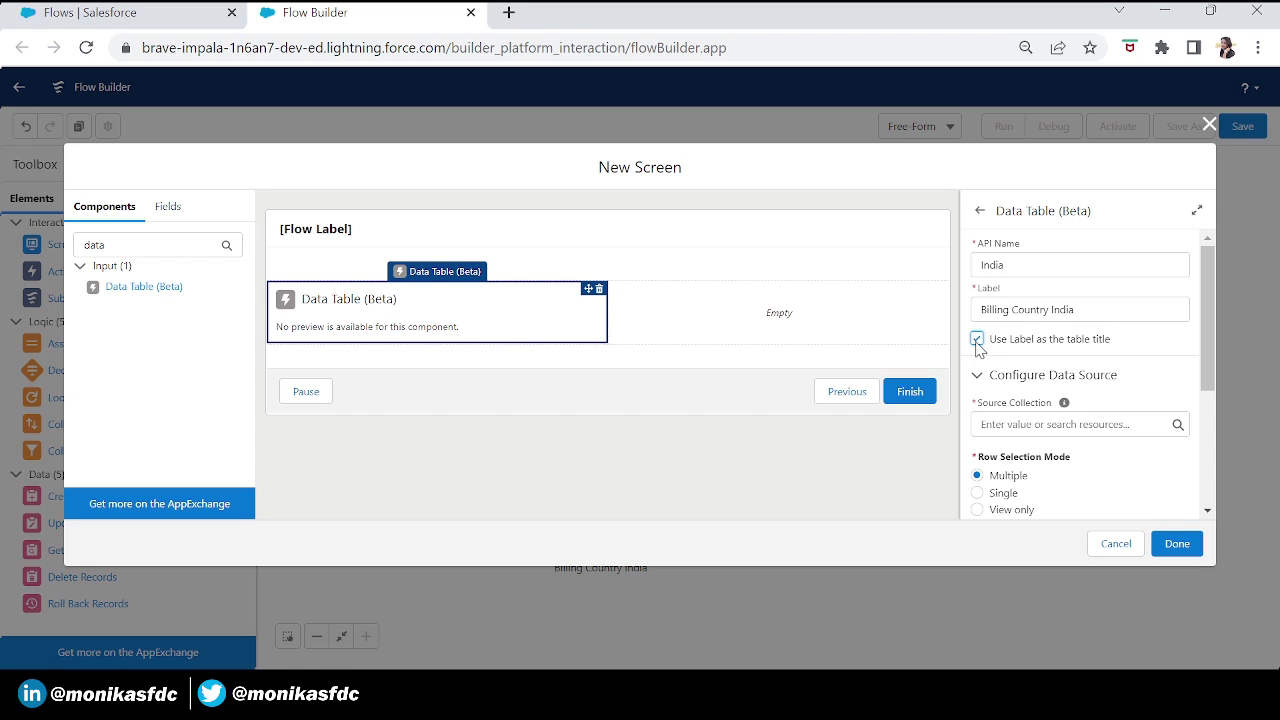
Set the India table's source collection to Accounts from Billing_Country_India and its row selection mode to View only
drag(1210, 370, 1218, 425)
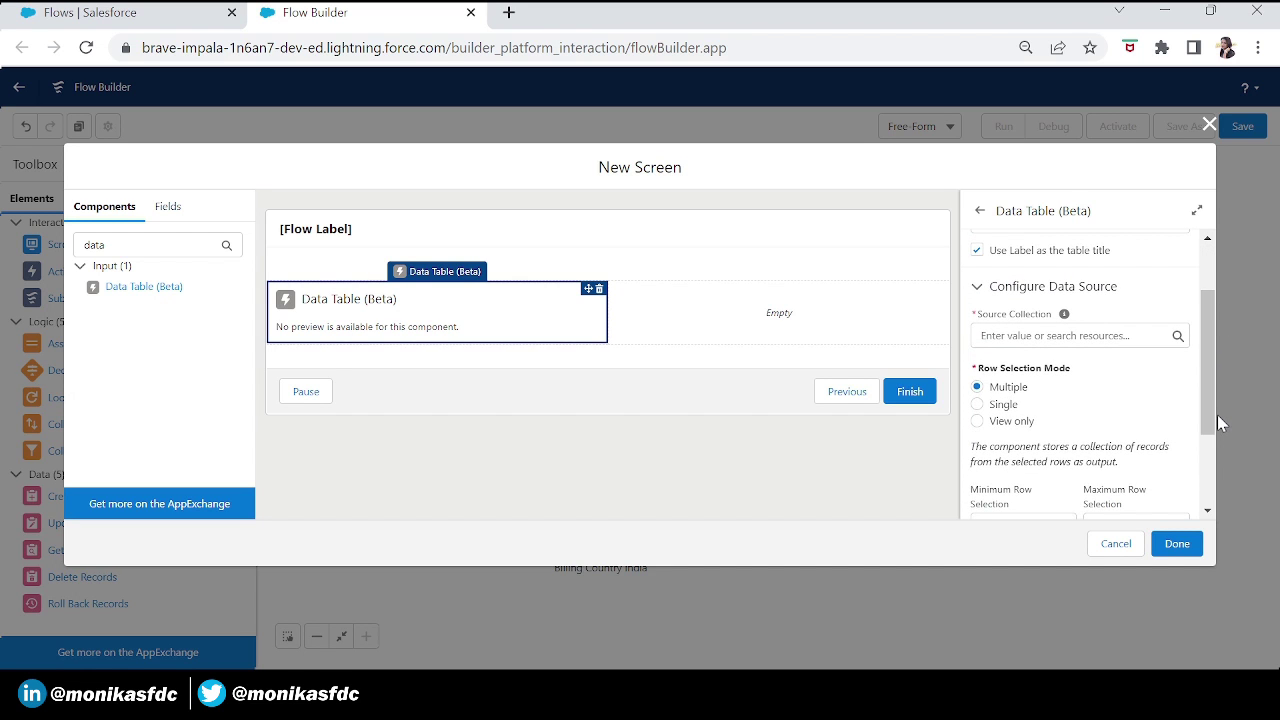
click(1021, 341)
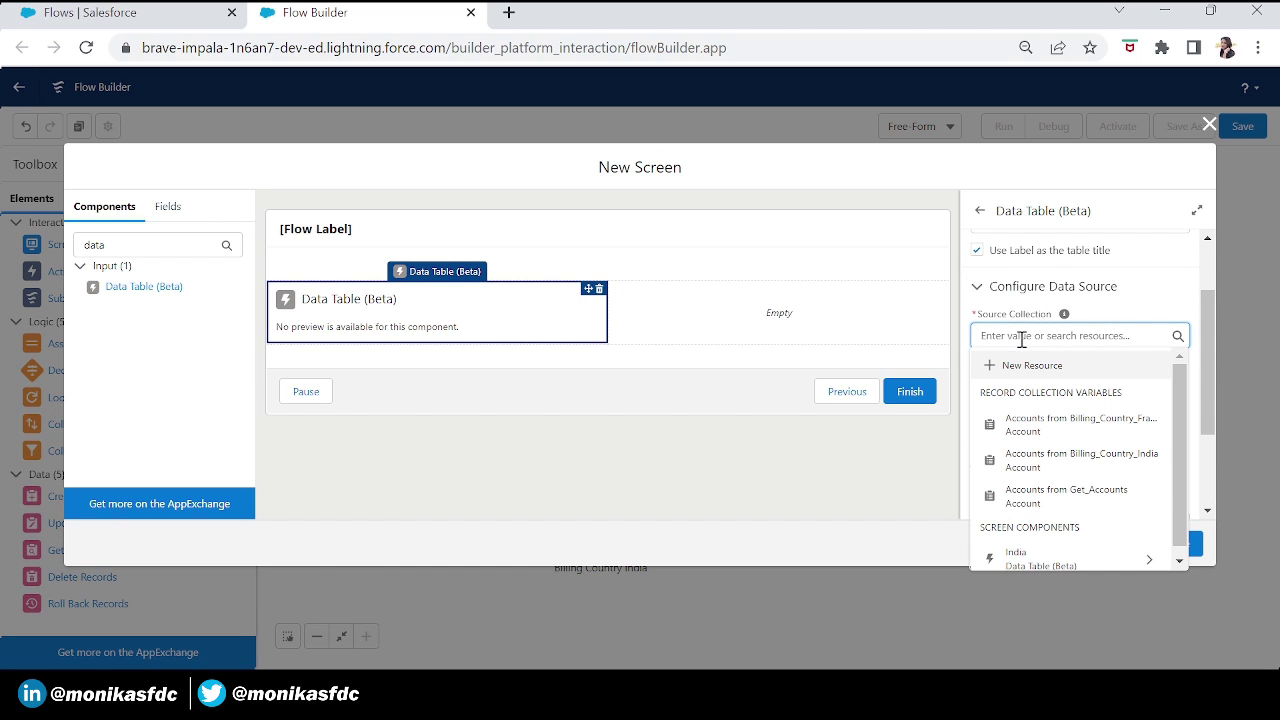
click(1037, 463)
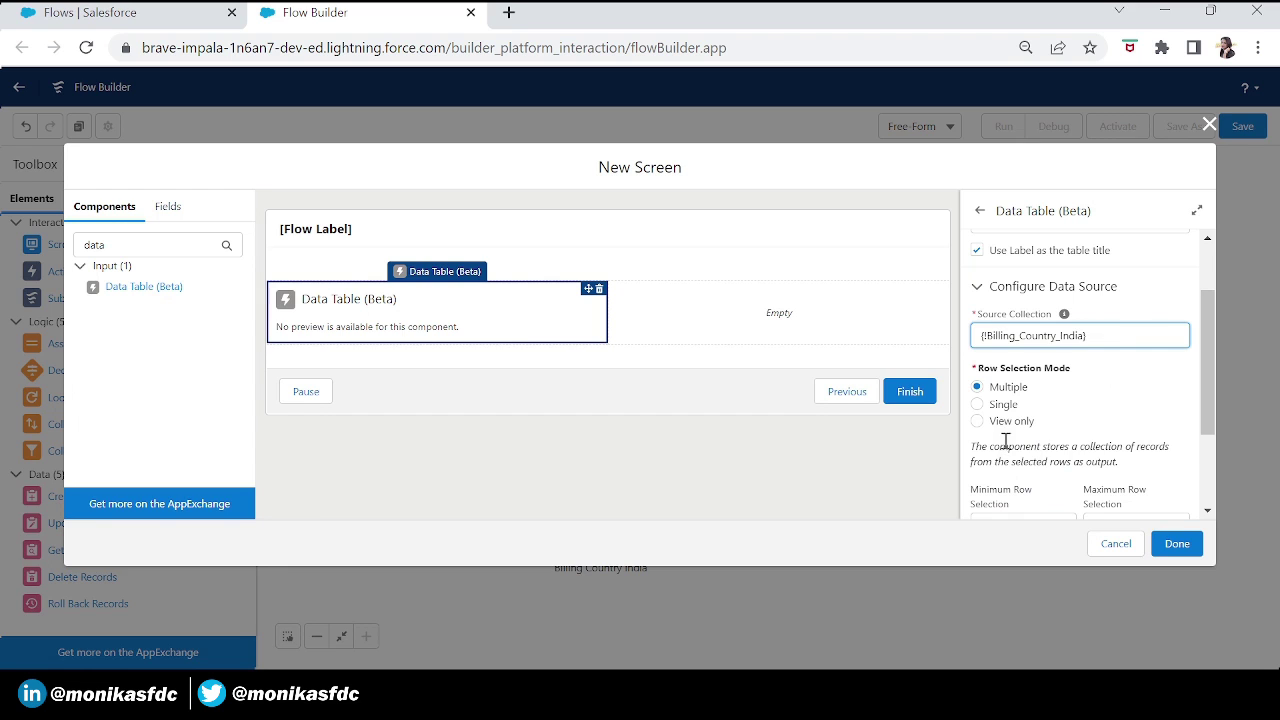
click(977, 421)
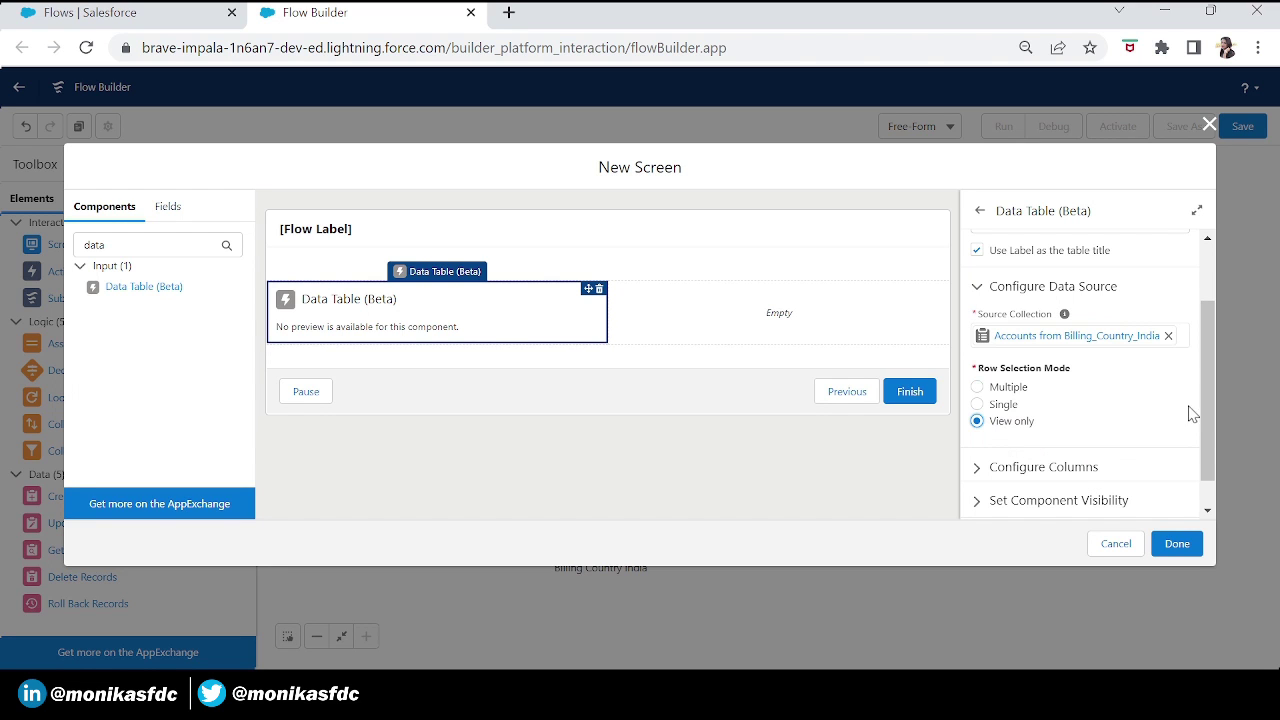
Configure a column in the India table with Name (Account Name) as its source field
scroll(1203, 424, down, 1)
click(979, 435)
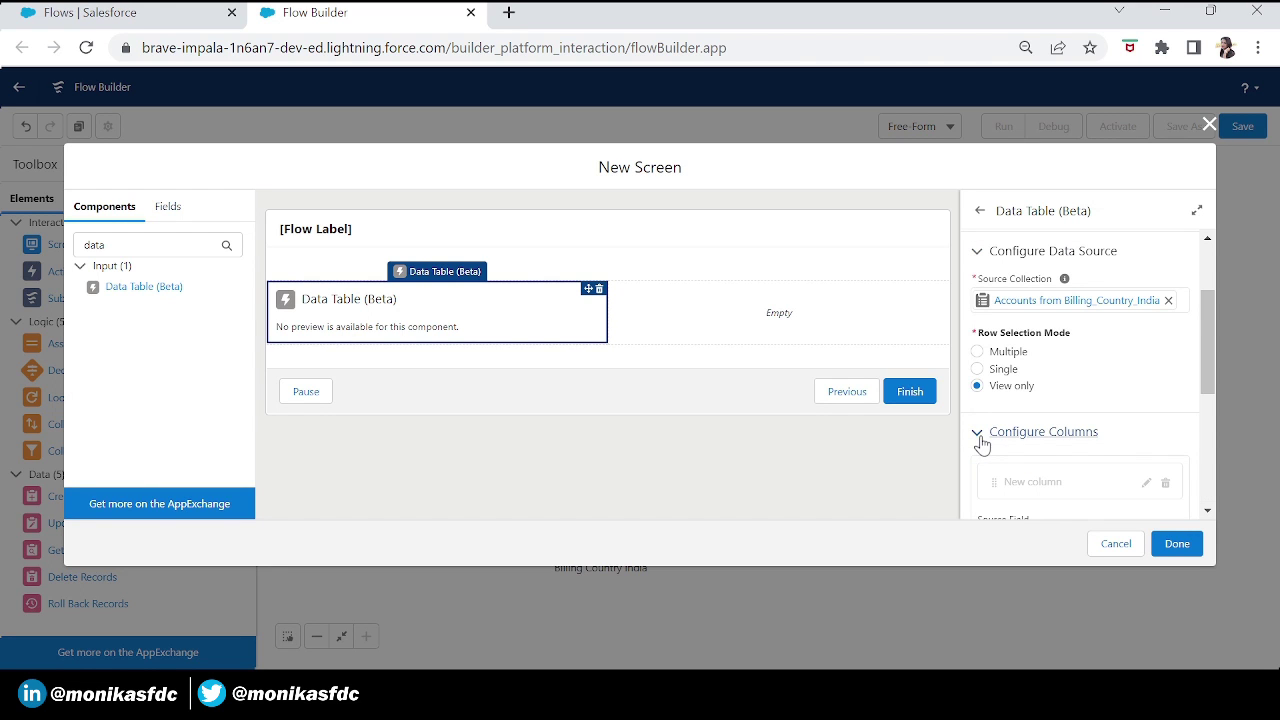
drag(1205, 365, 1204, 462)
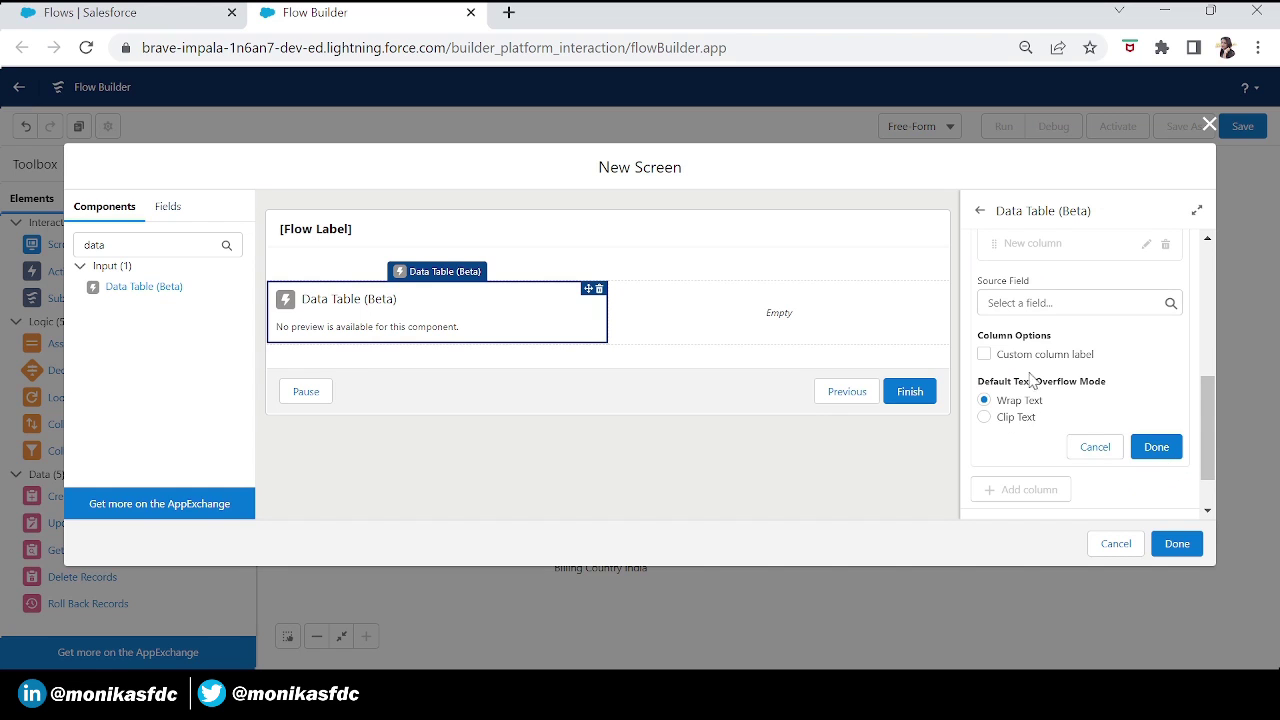
click(1052, 303)
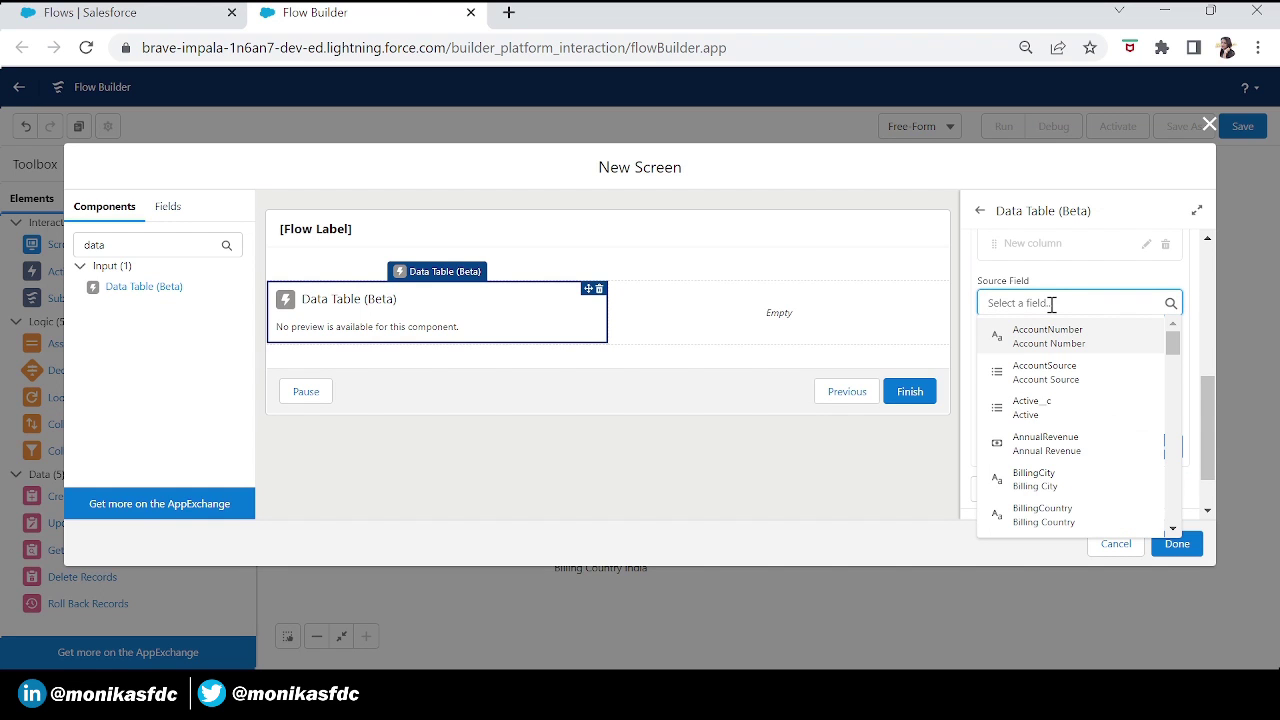
text(Name)
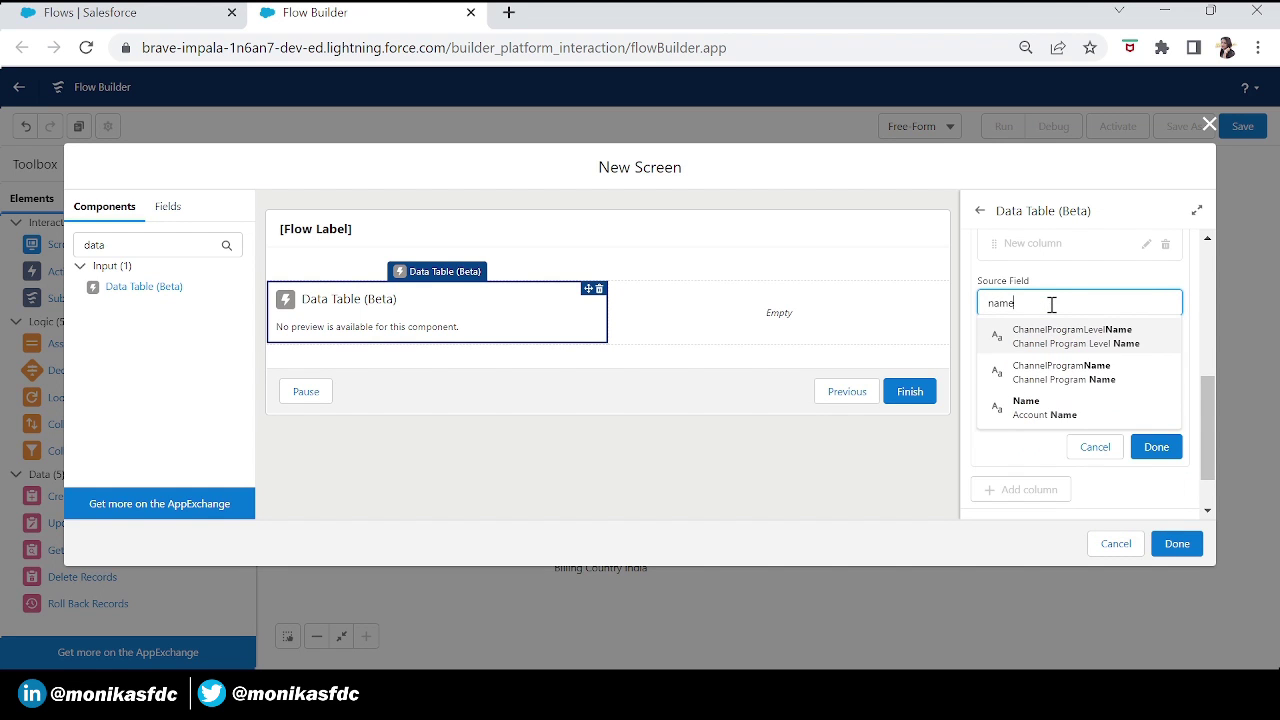
click(1040, 416)
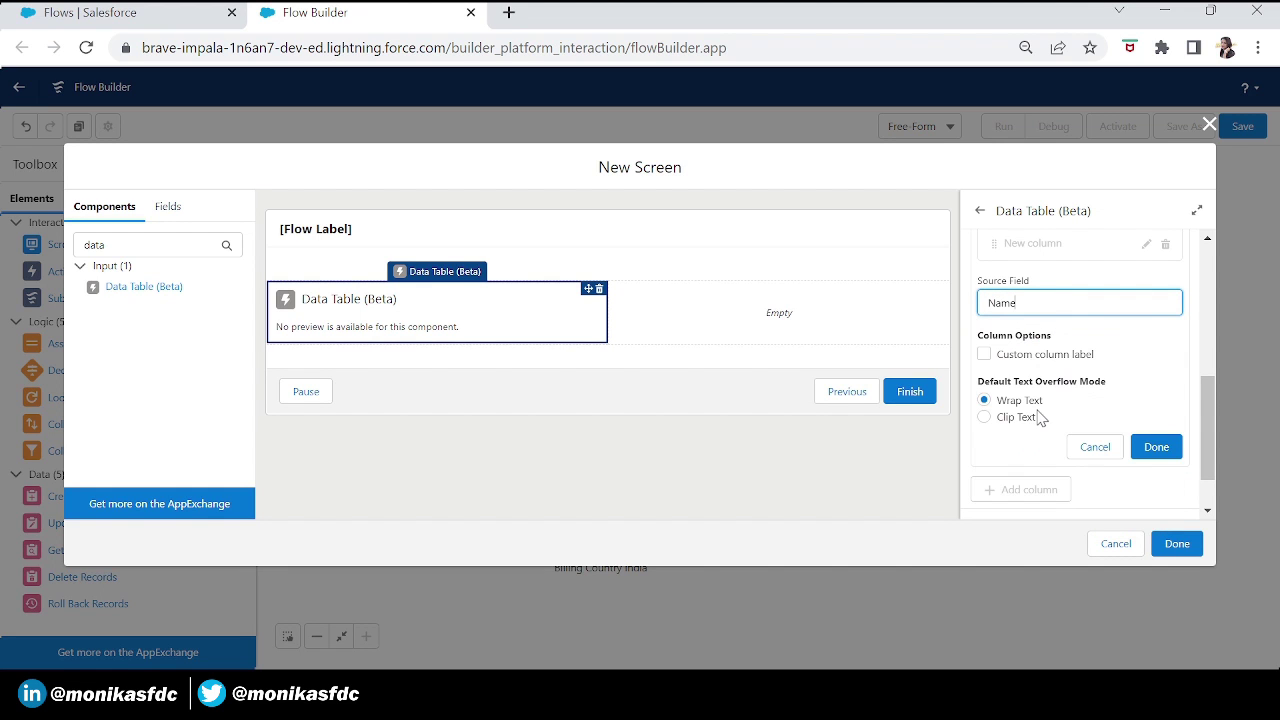
click(1159, 452)
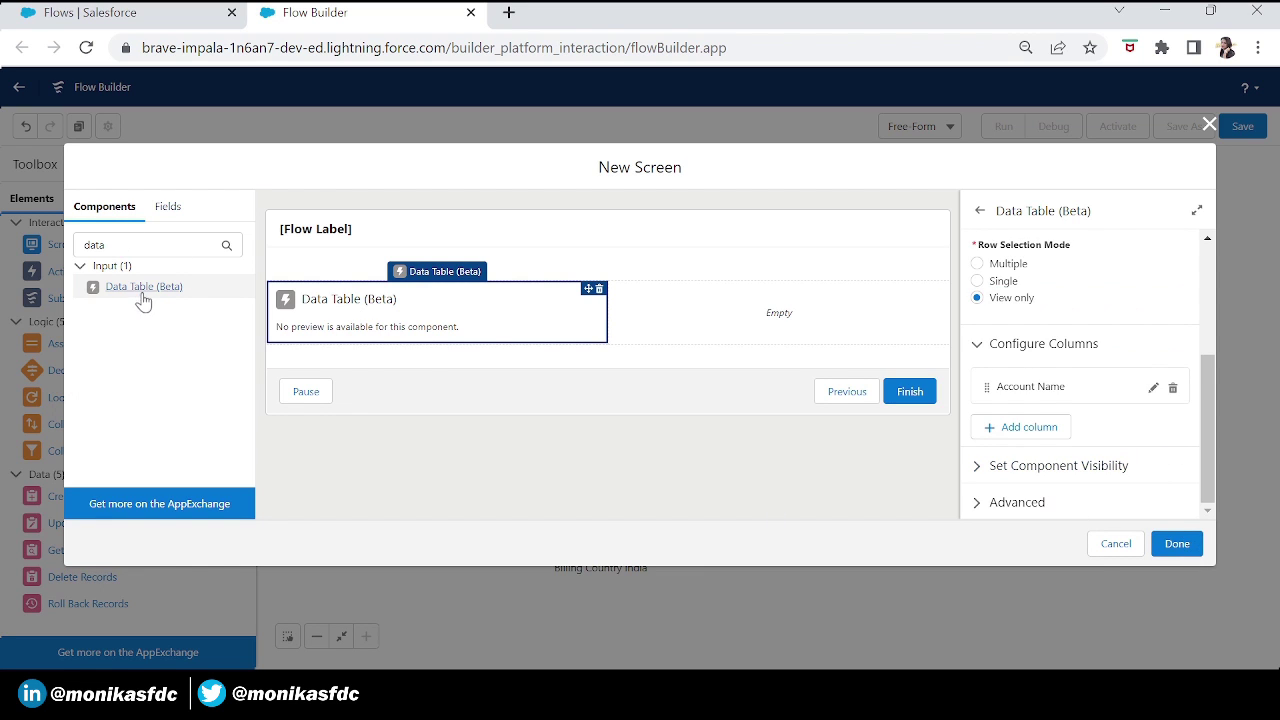
Add a Data Table to the second column with API name France and label Billing Country France, using the label as table title
drag(158, 300, 714, 330)
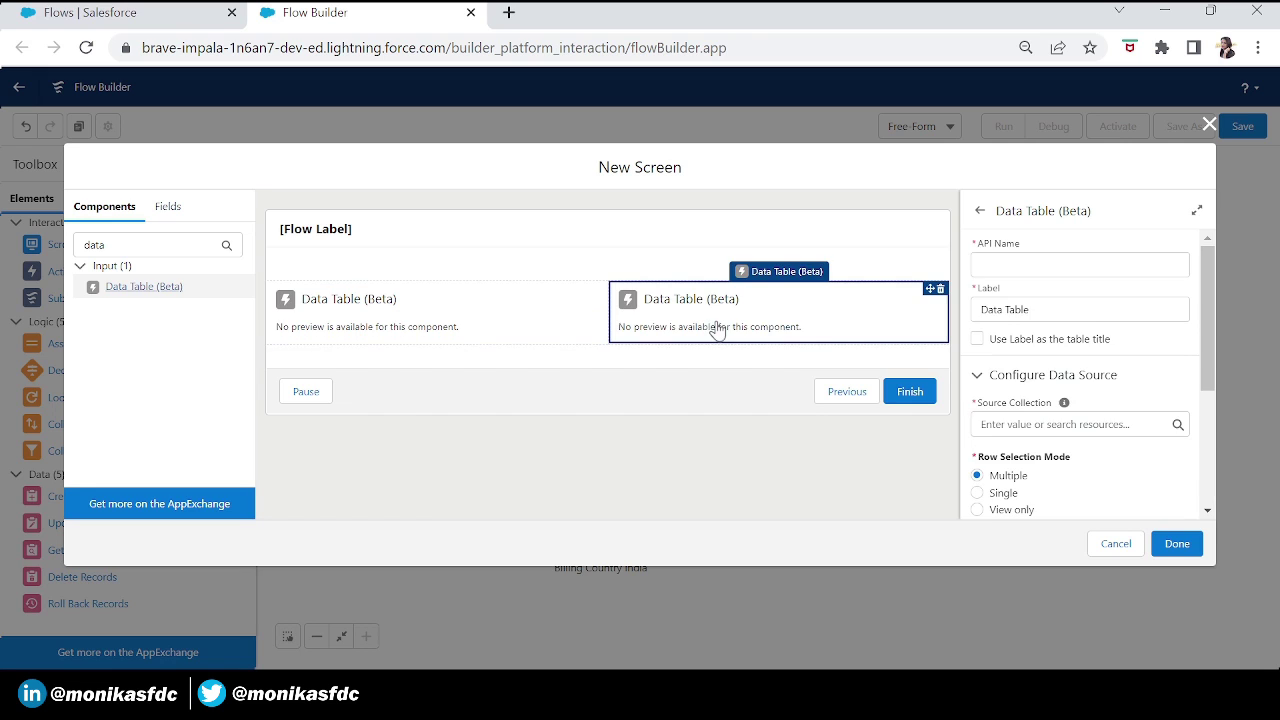
click(1045, 264)
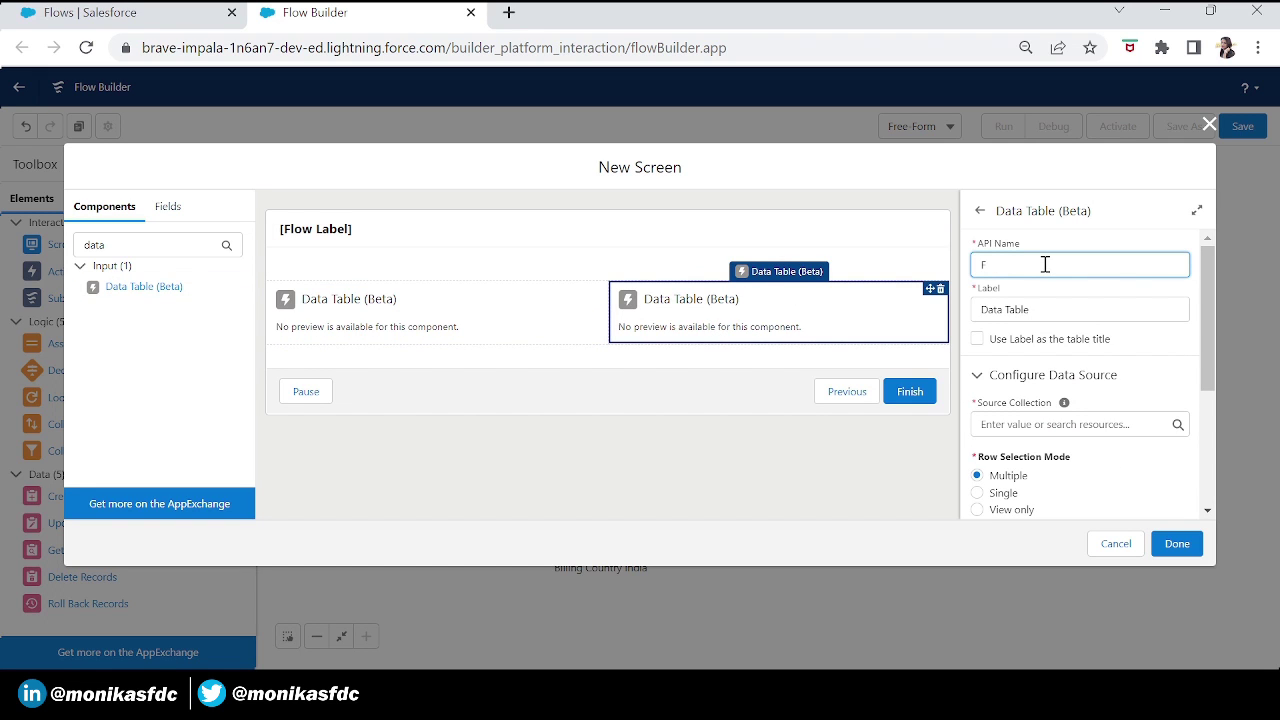
text(France)
key(Tab)
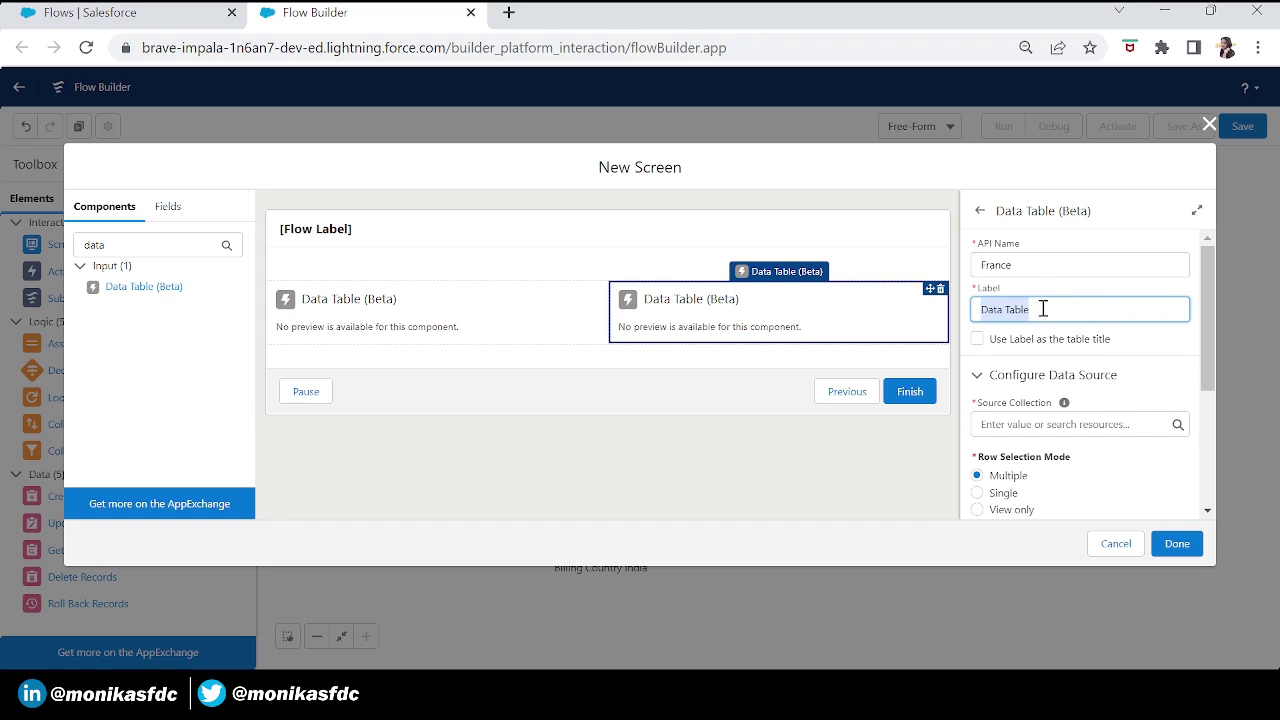
text(Billing Country France)
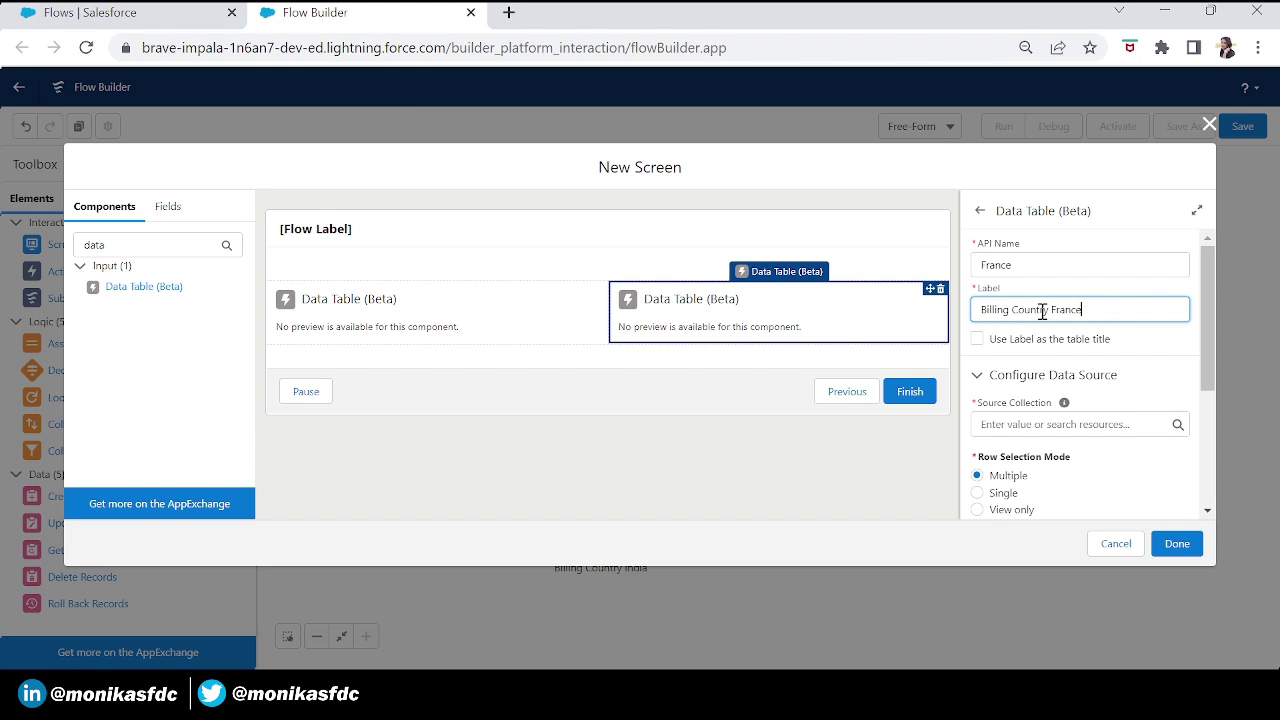
click(977, 339)
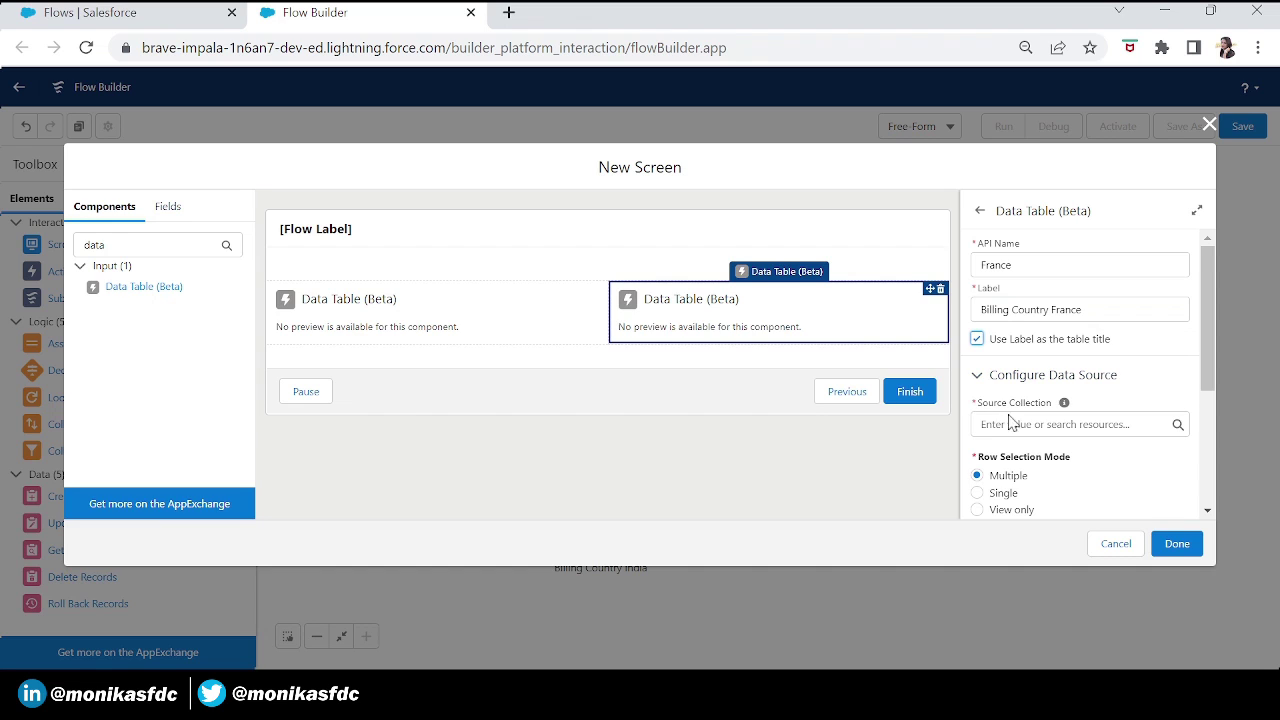
Set the France table's source collection to Accounts from Billing_Country_France and its row selection mode to View only
click(1039, 424)
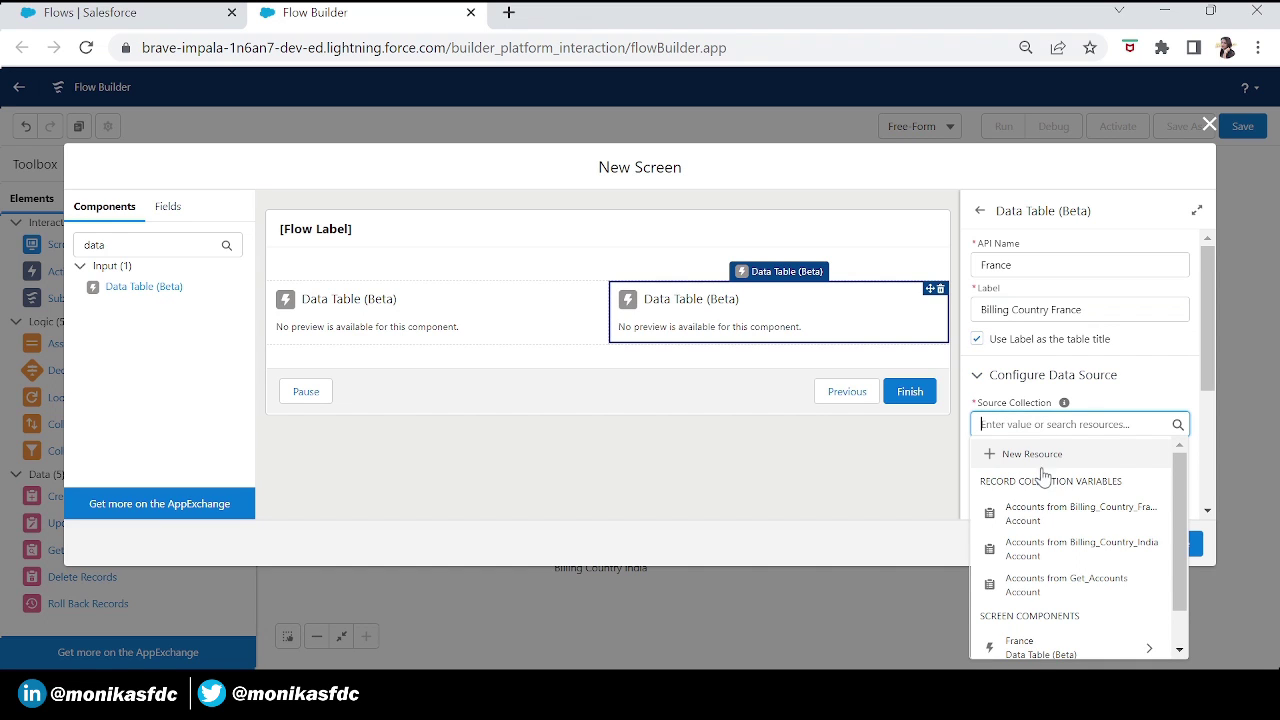
click(1043, 518)
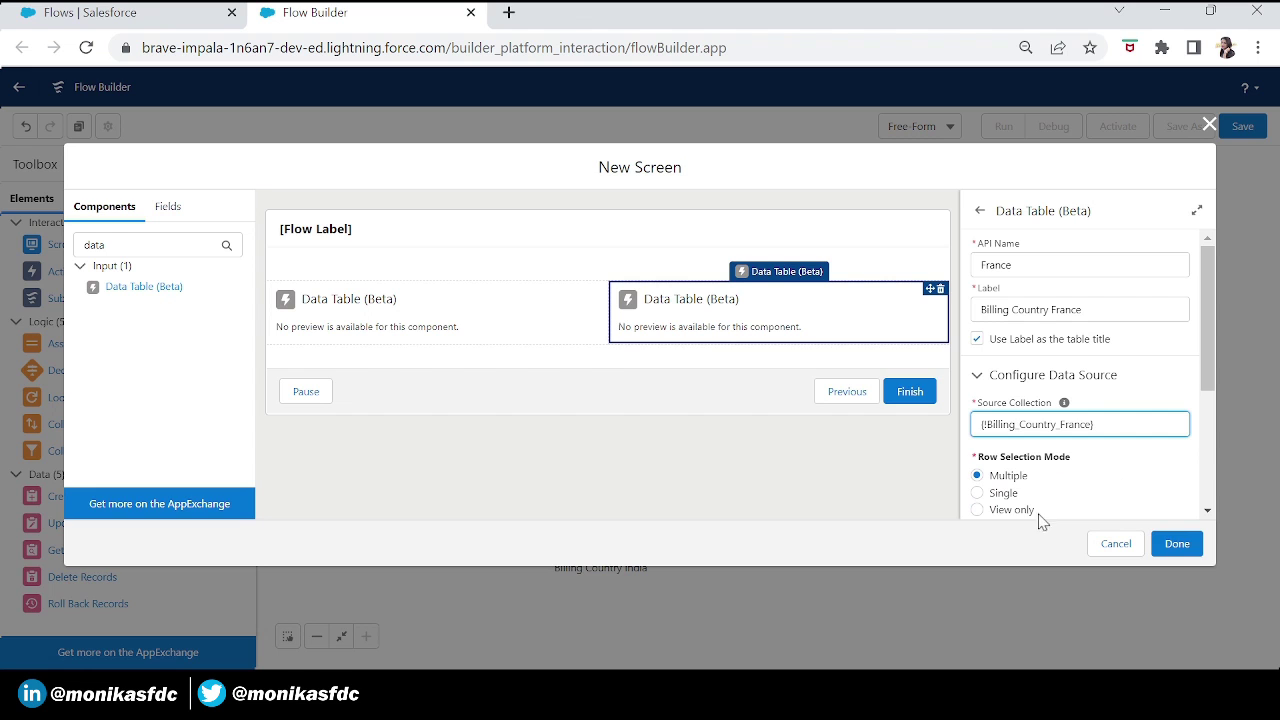
click(977, 509)
Configure a column in the France table with Name (Account Name) as its source field
click(1208, 372)
scroll(1097, 480, down, 2)
click(1088, 432)
click(1200, 362)
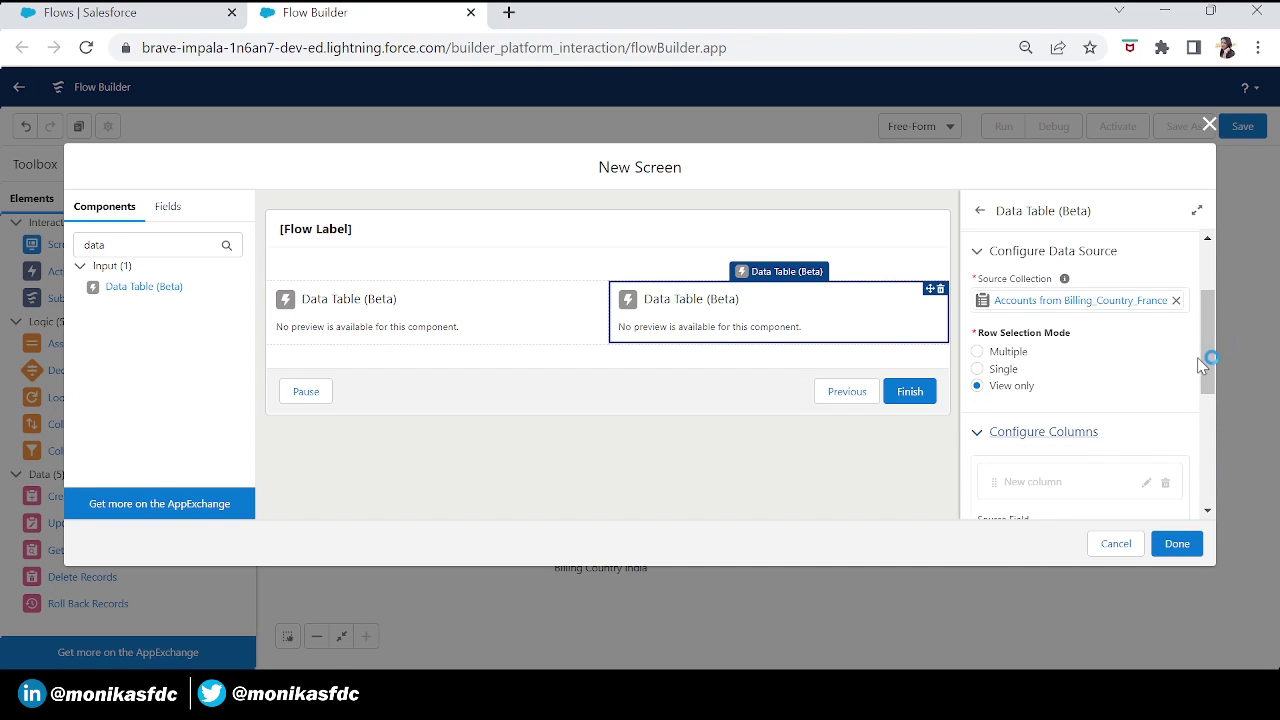
scroll(1204, 357, down, 3)
click(1014, 343)
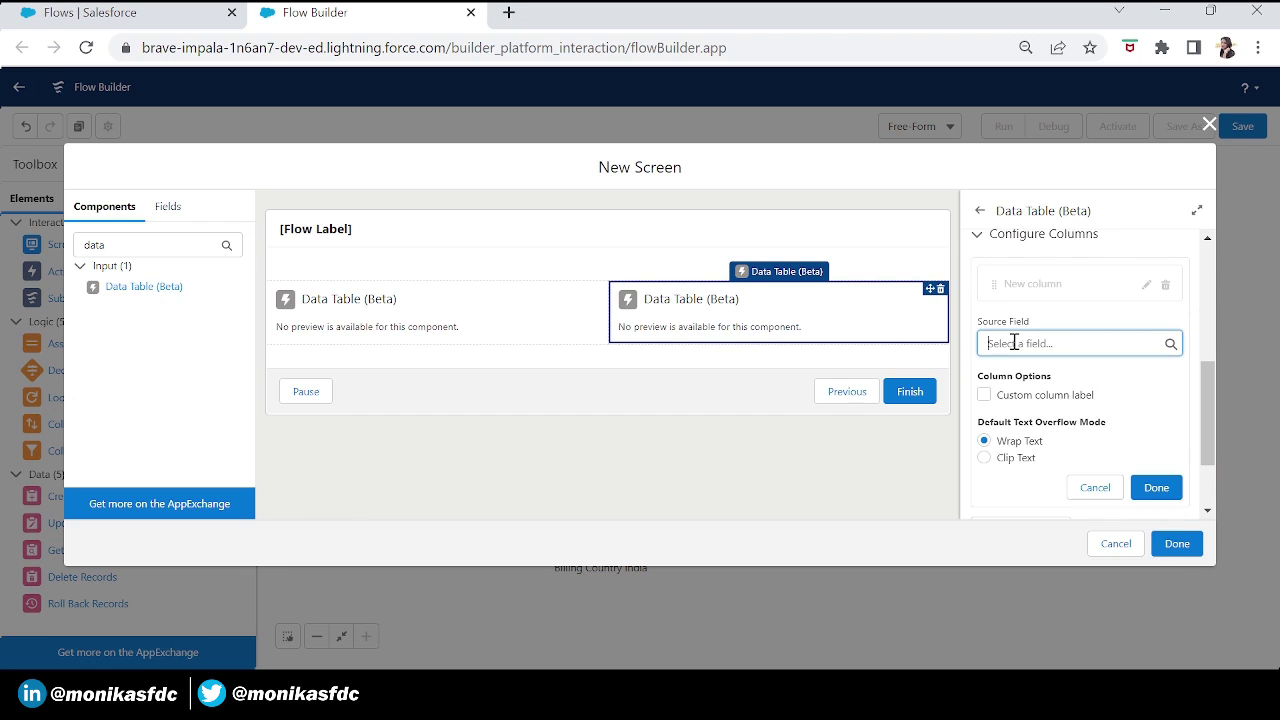
text(name)
click(1022, 444)
click(1157, 488)
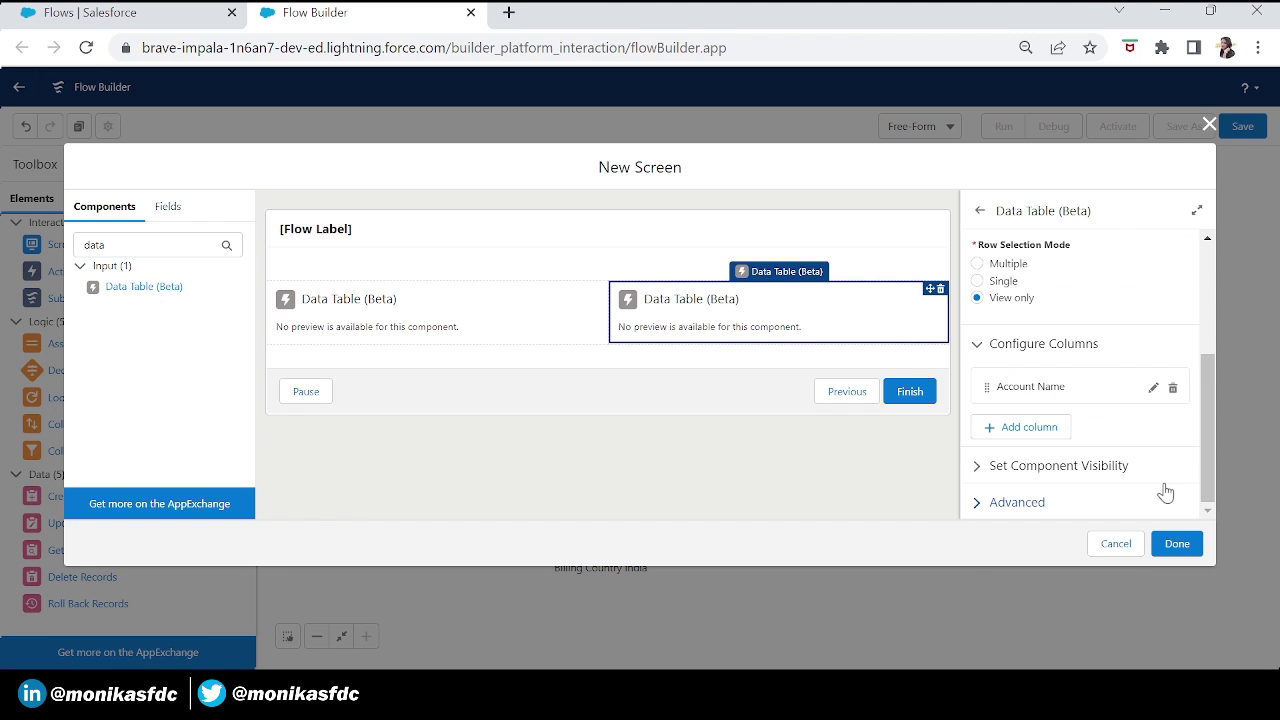
Label the screen Show Countries, finish the element, and connect the Billing Country France filter to it
click(732, 244)
click(1112, 269)
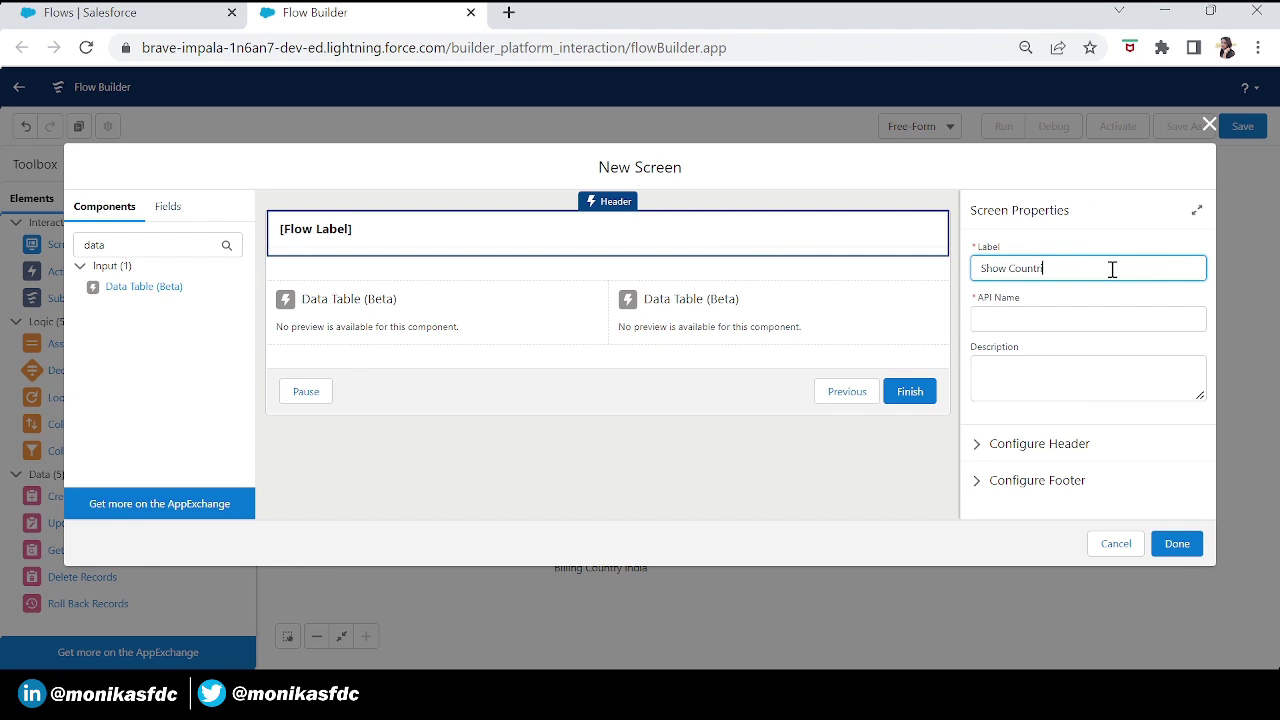
text(Show Countries)
key(Tab)
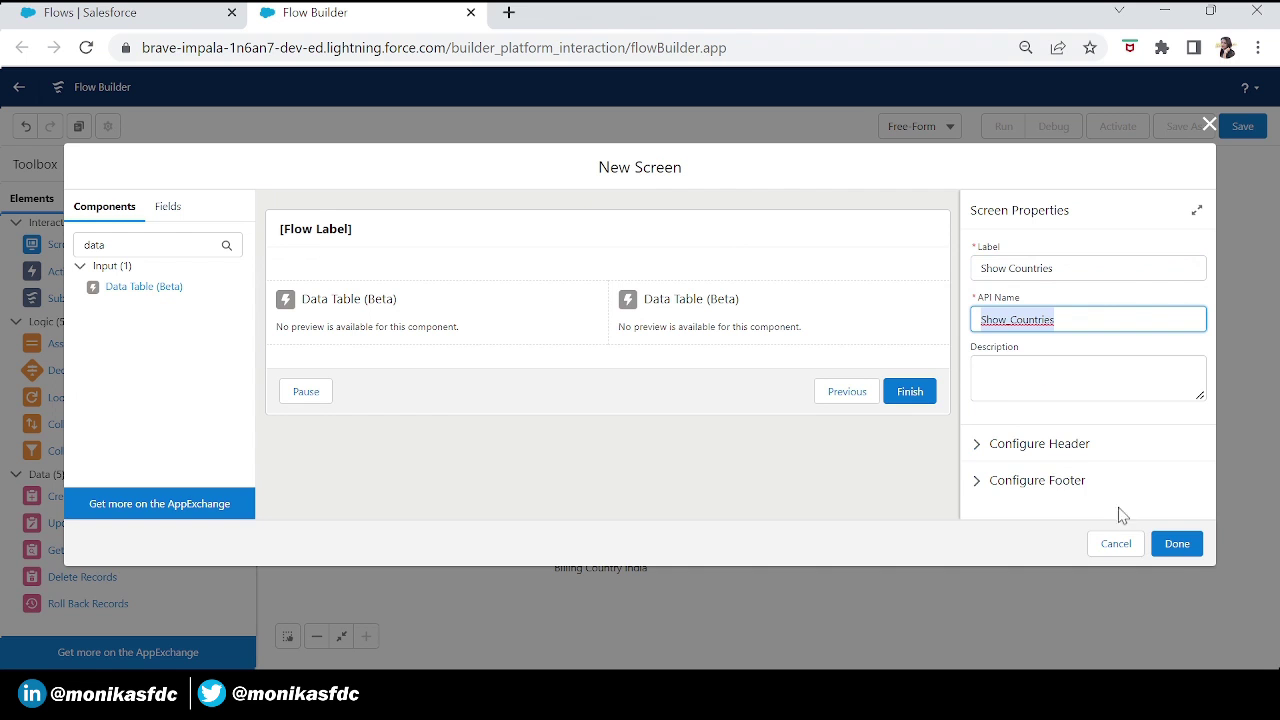
click(1177, 544)
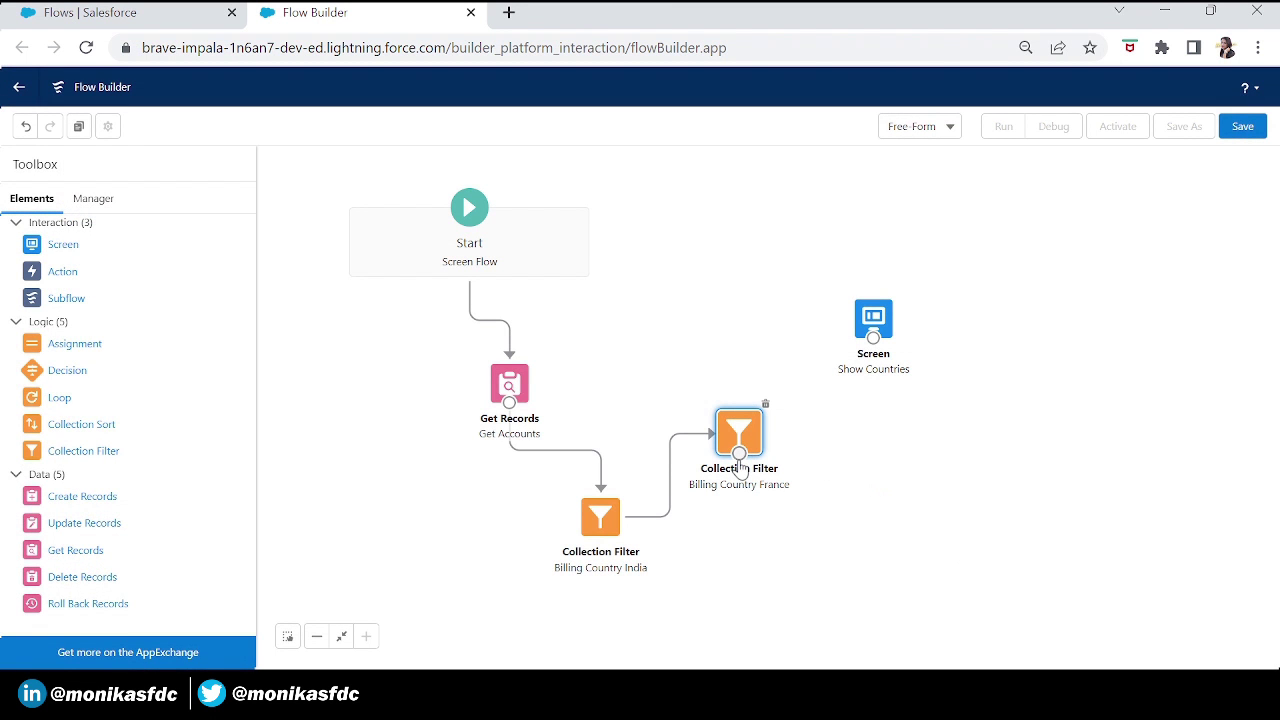
drag(740, 462, 853, 365)
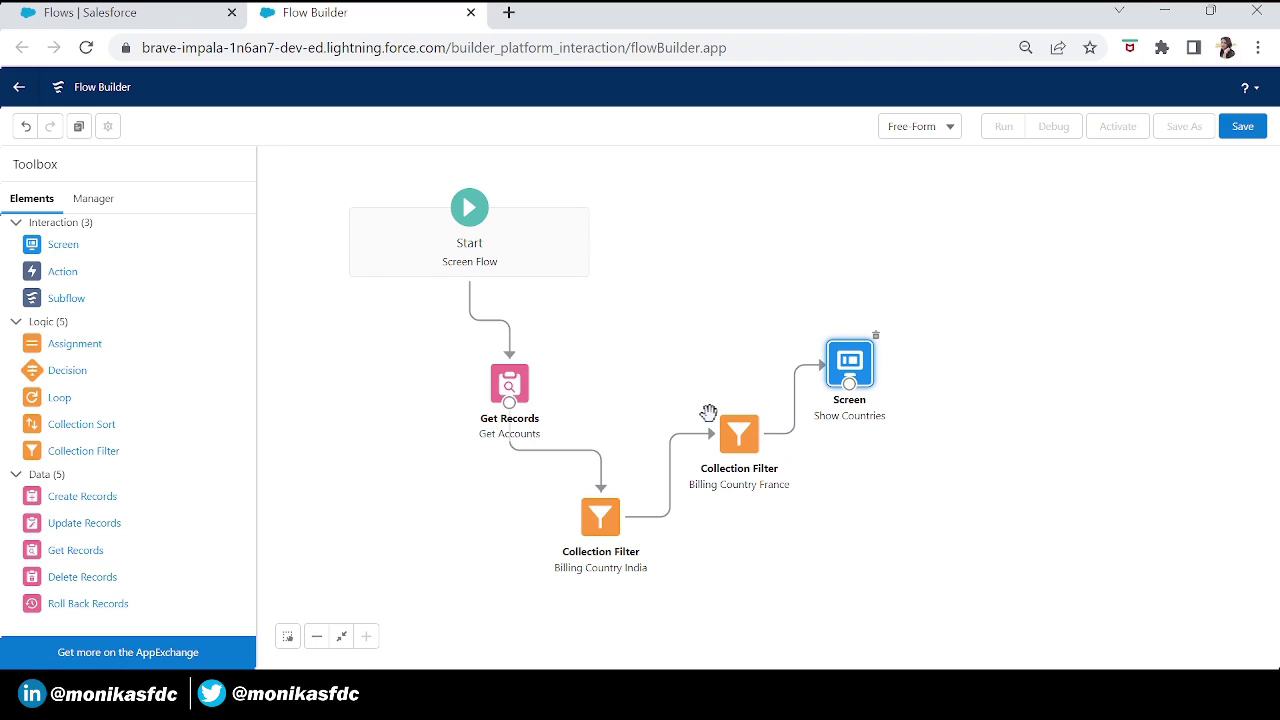
Review the two data tables on the Show Countries screen and close it without making changes
double_click(850, 365)
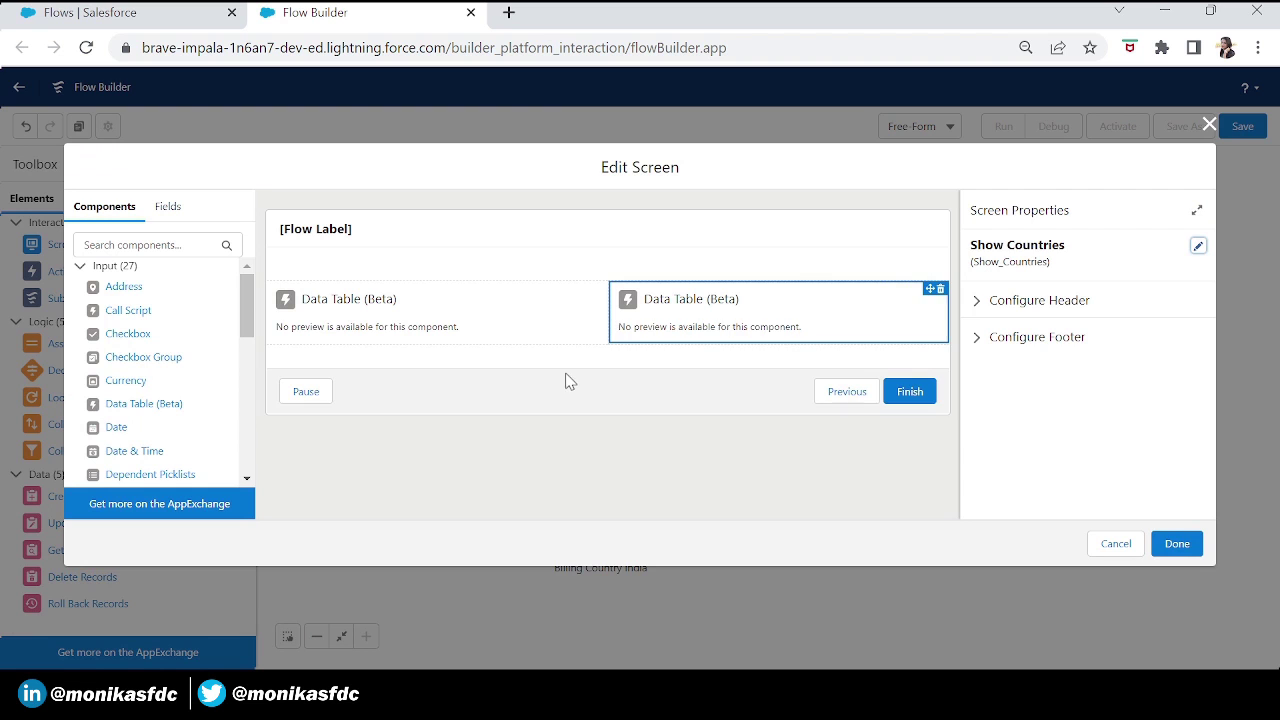
click(528, 326)
click(757, 329)
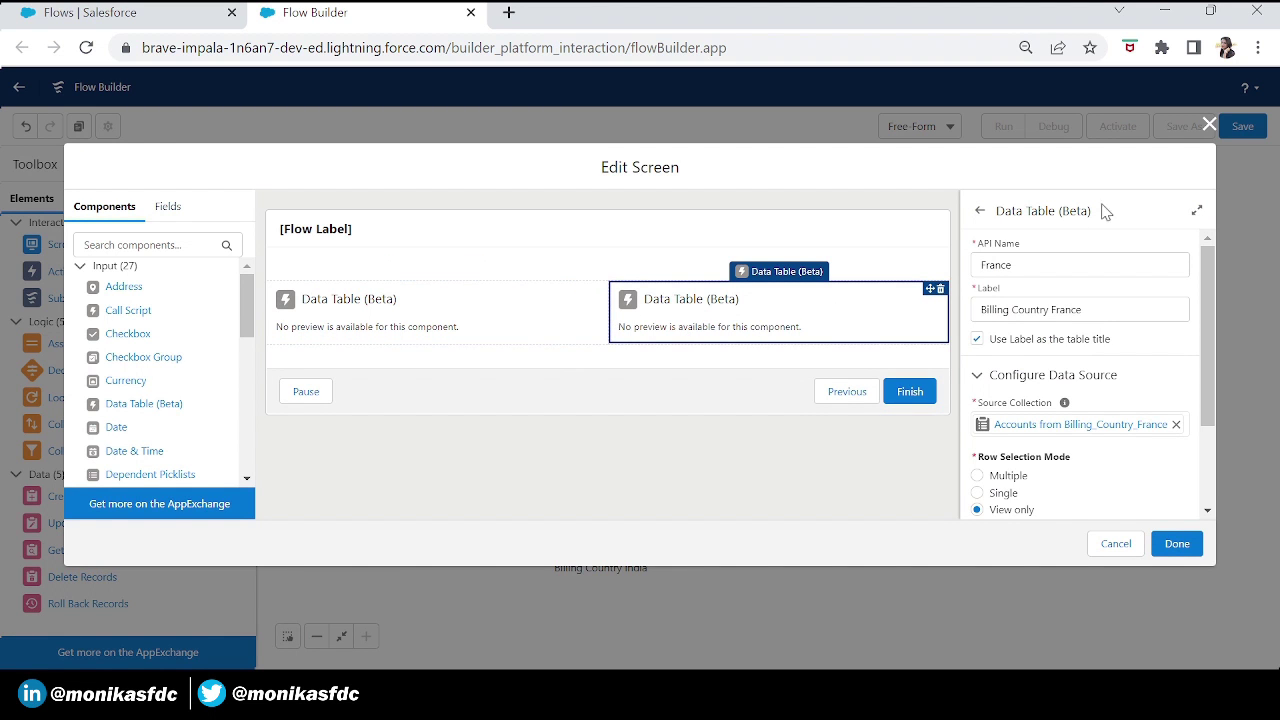
click(1210, 125)
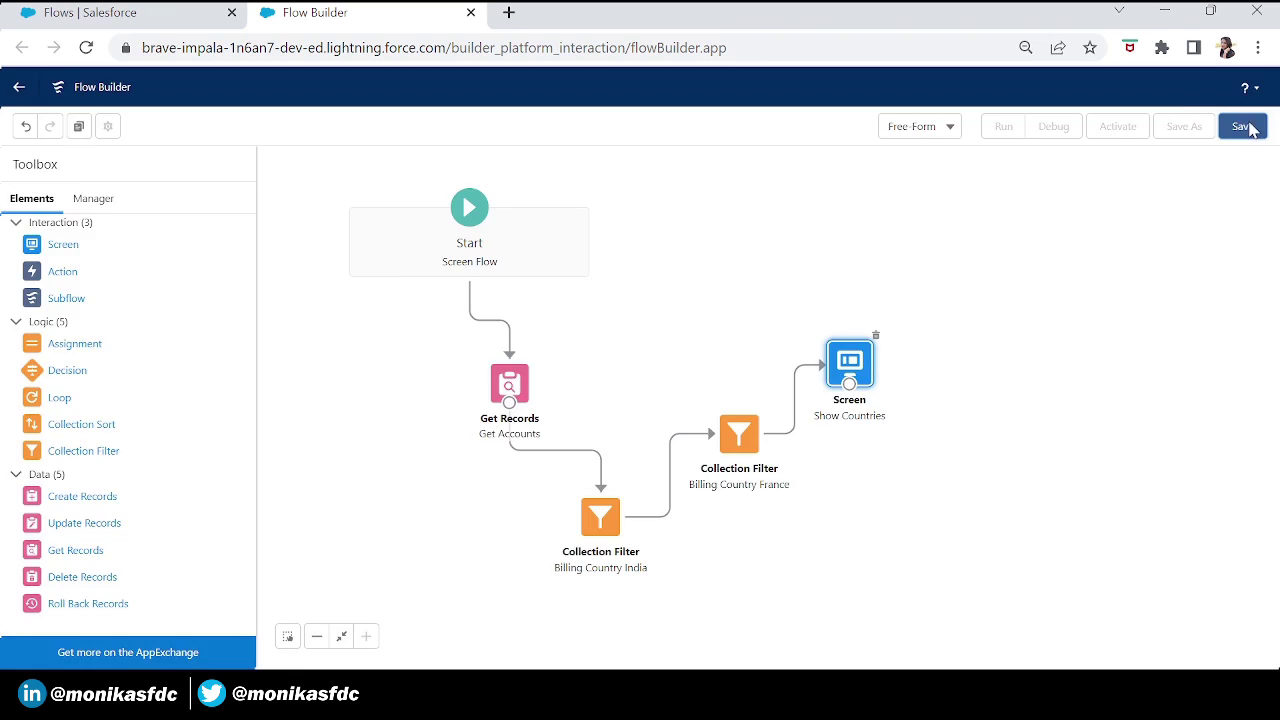
Save the flow with the label Collection Filter Example and run it in debug mode with the default options
click(1243, 126)
click(543, 314)
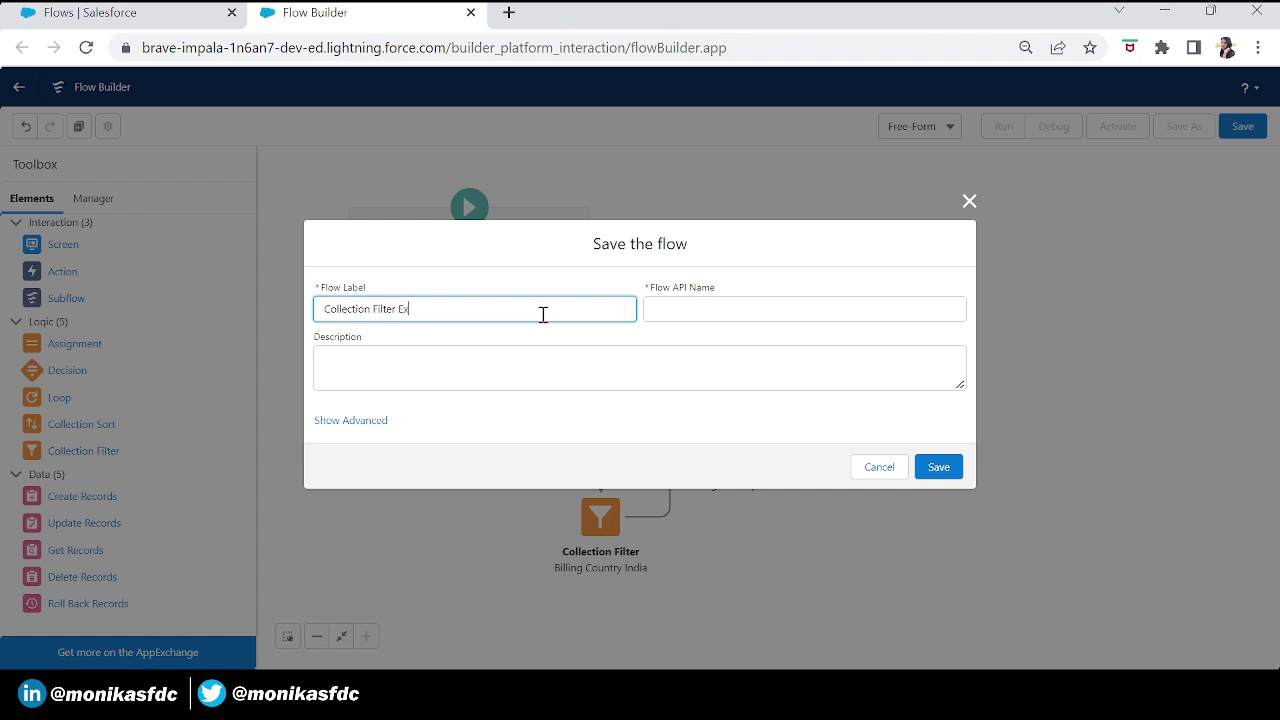
key(Tab)
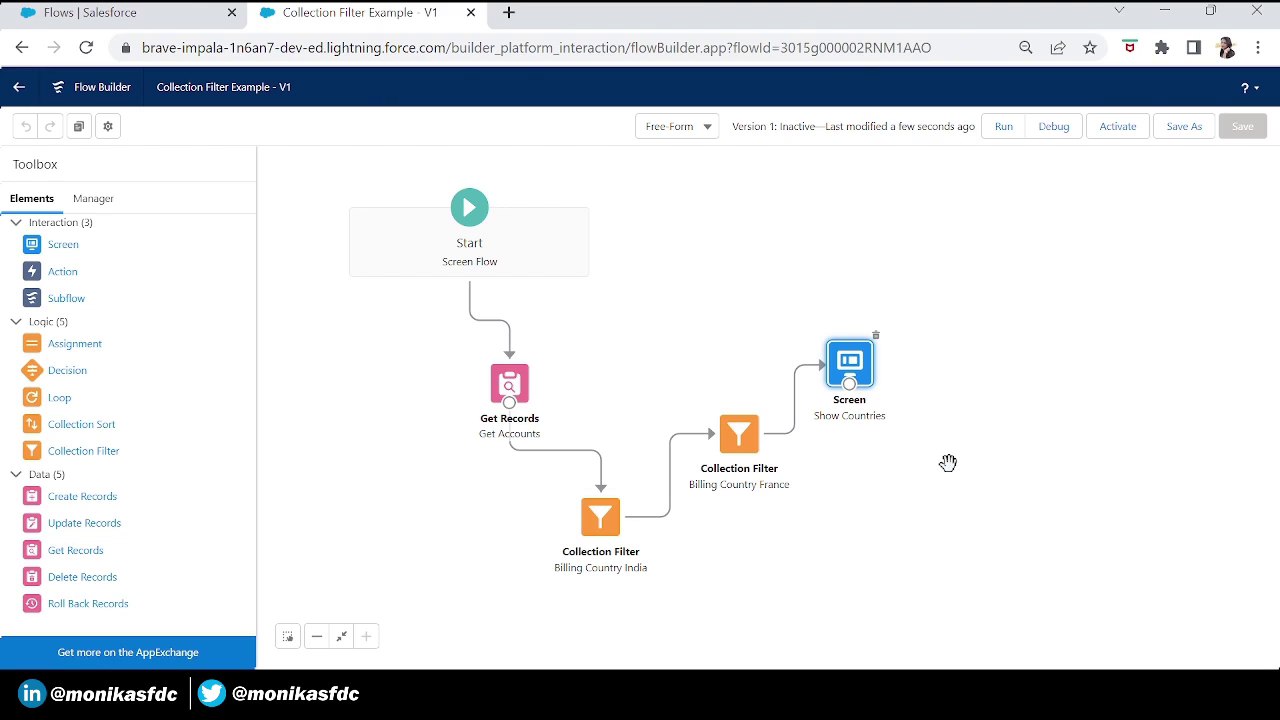
click(1057, 128)
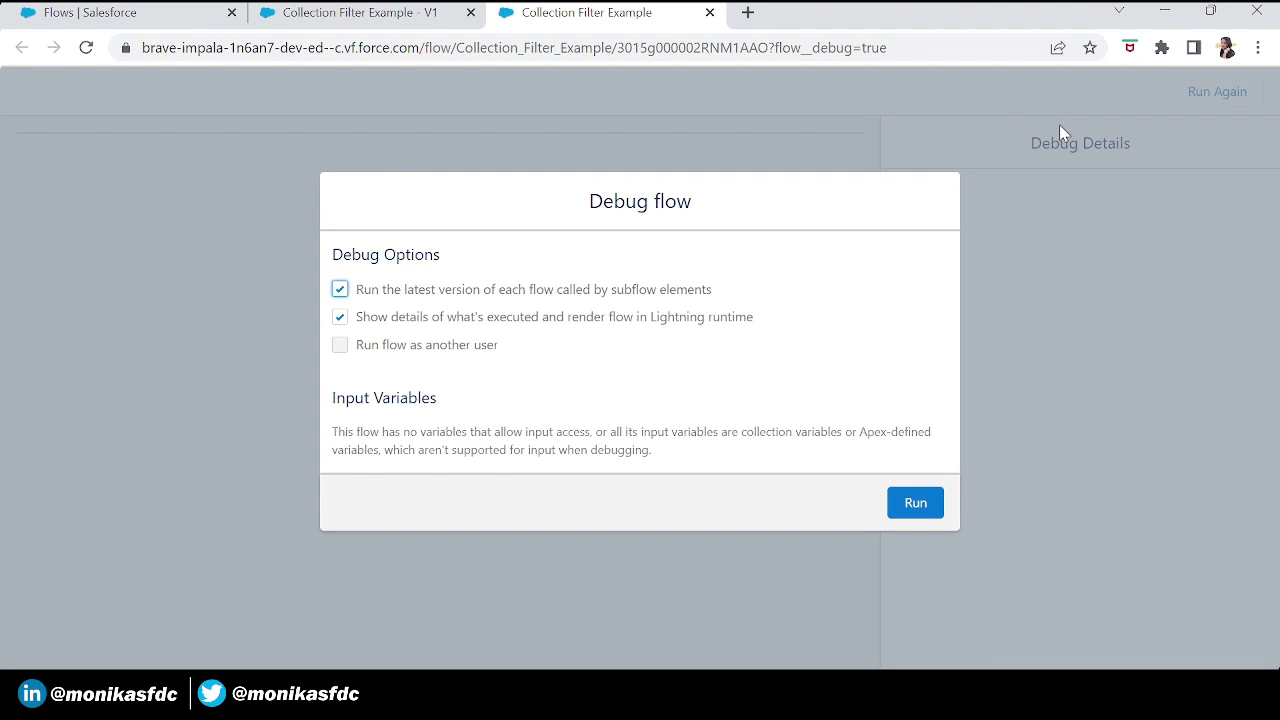
click(929, 512)
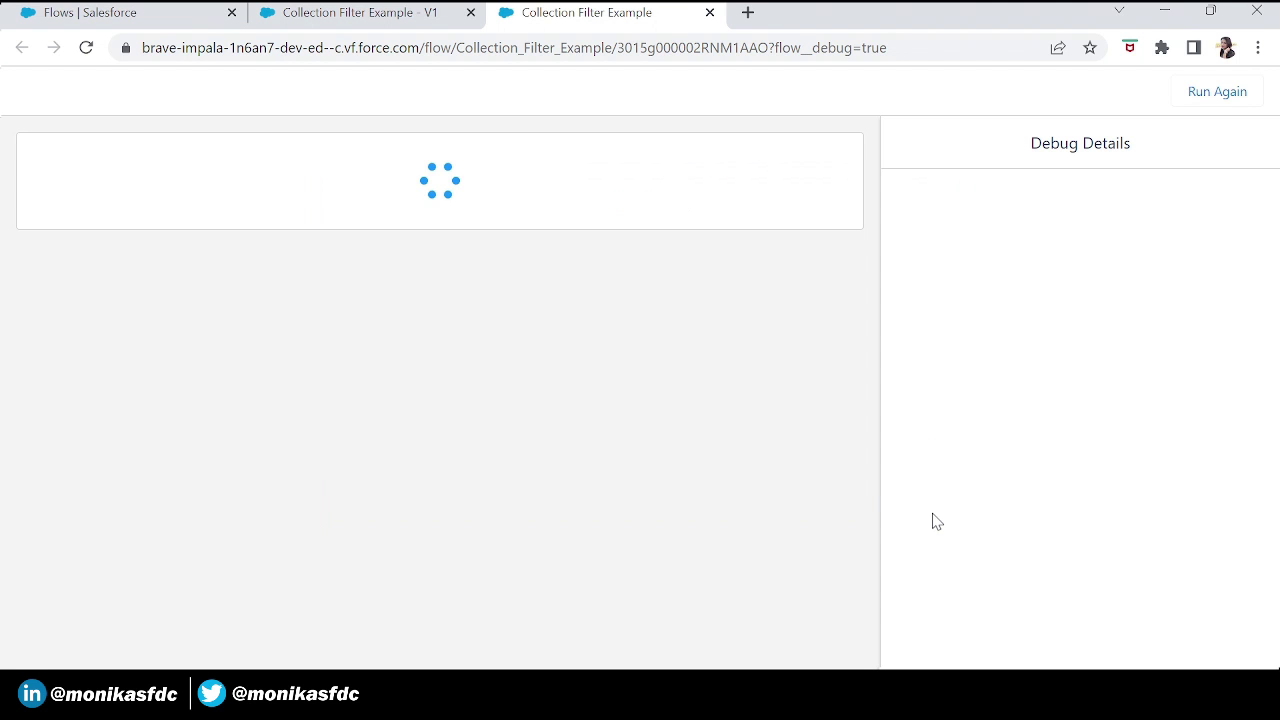
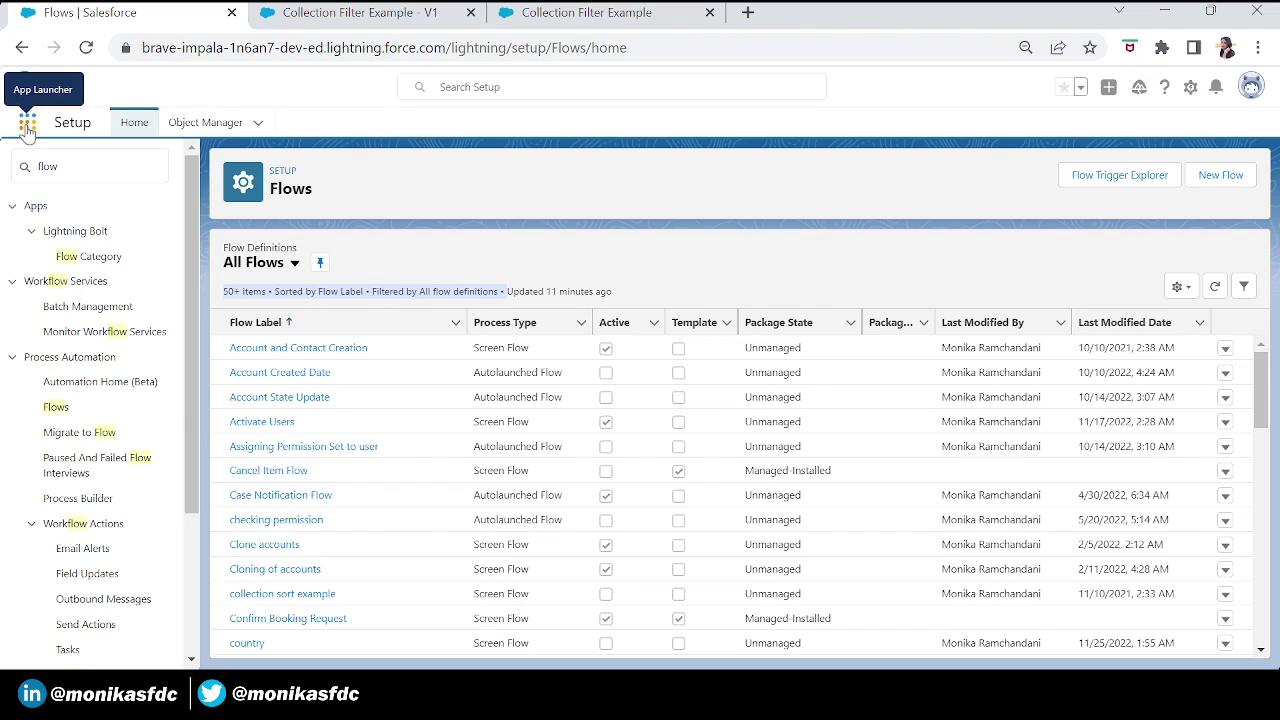
Open the Accounts list in Salesforce and compare its records with the flow's India and France tables
click(27, 124)
text(acc)
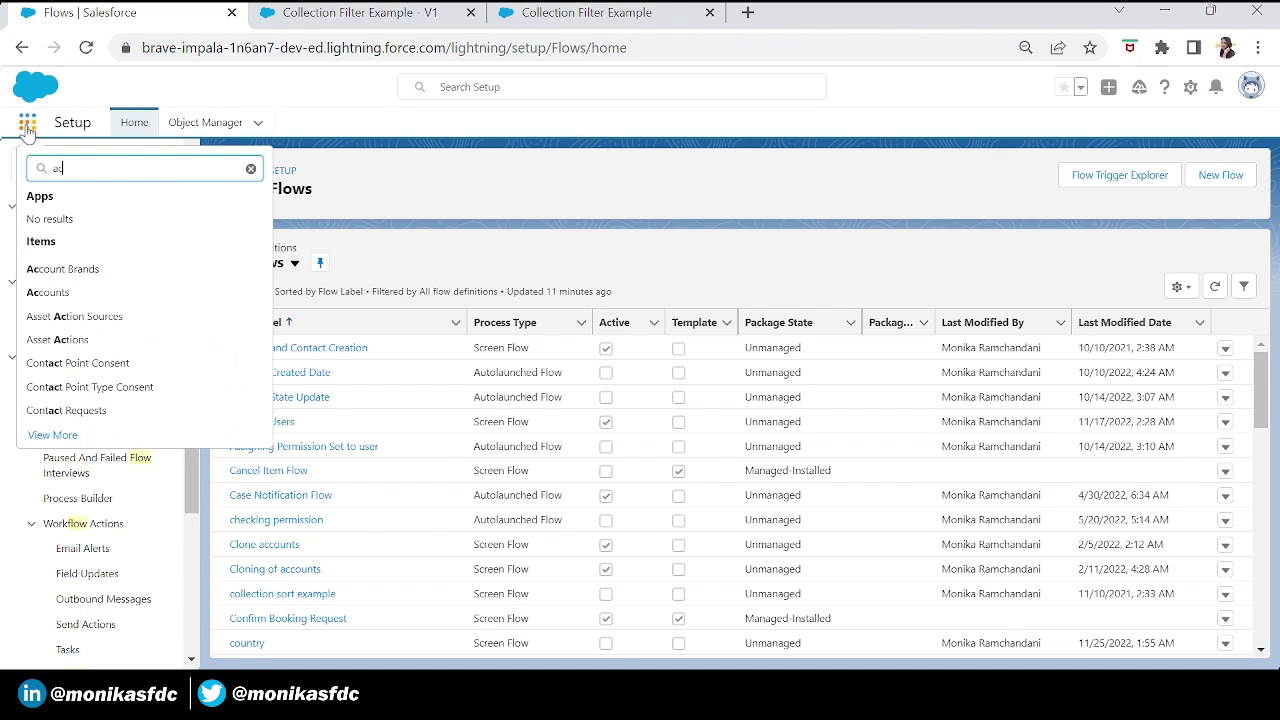
text(o)
click(48, 292)
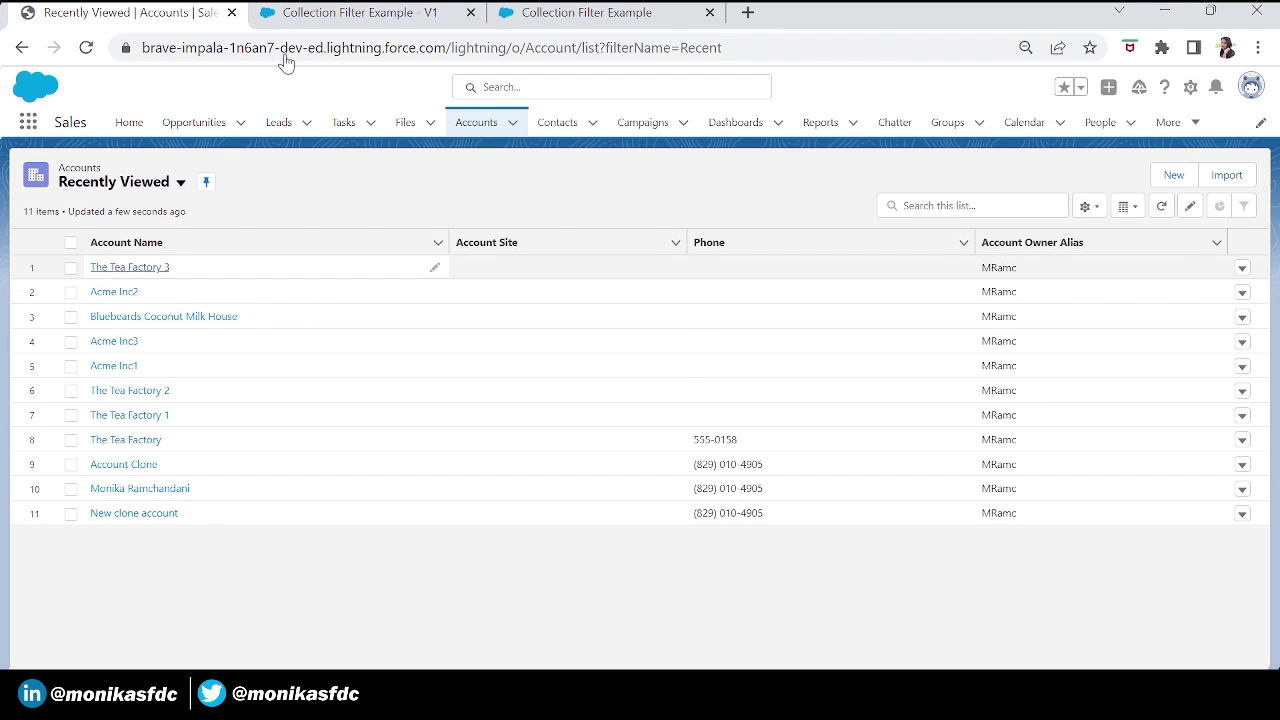
click(571, 12)
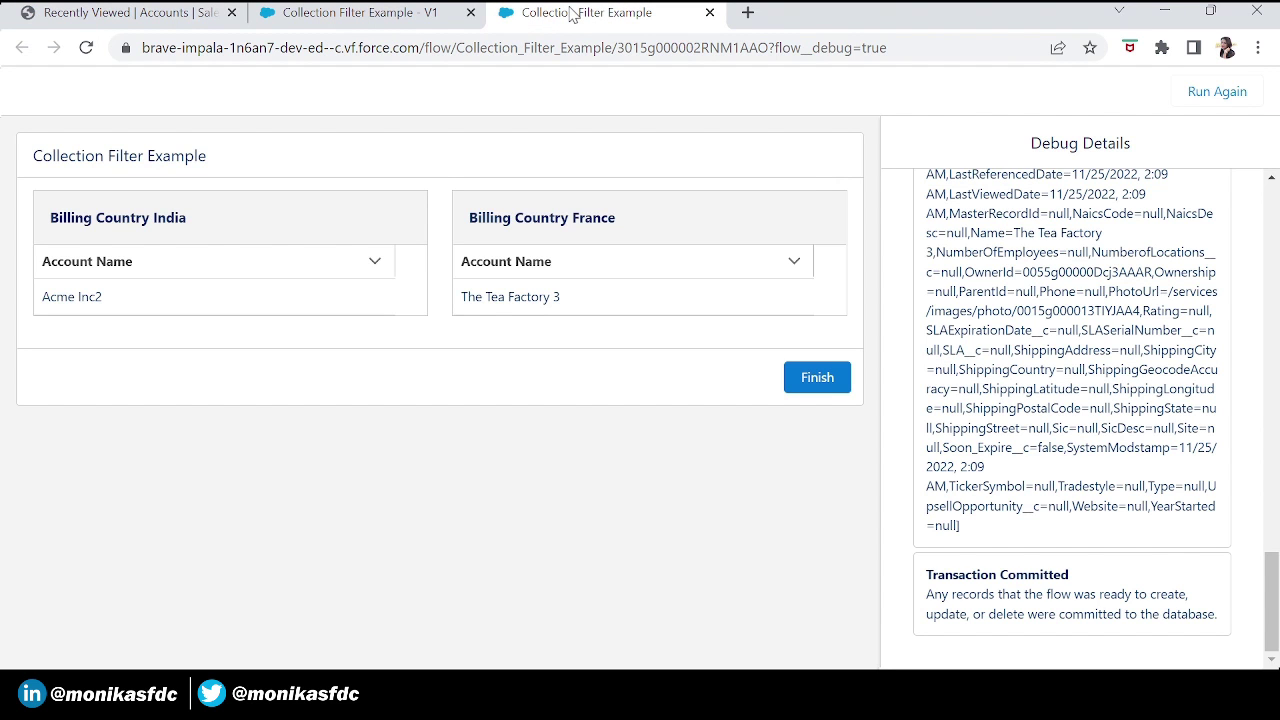
click(145, 14)
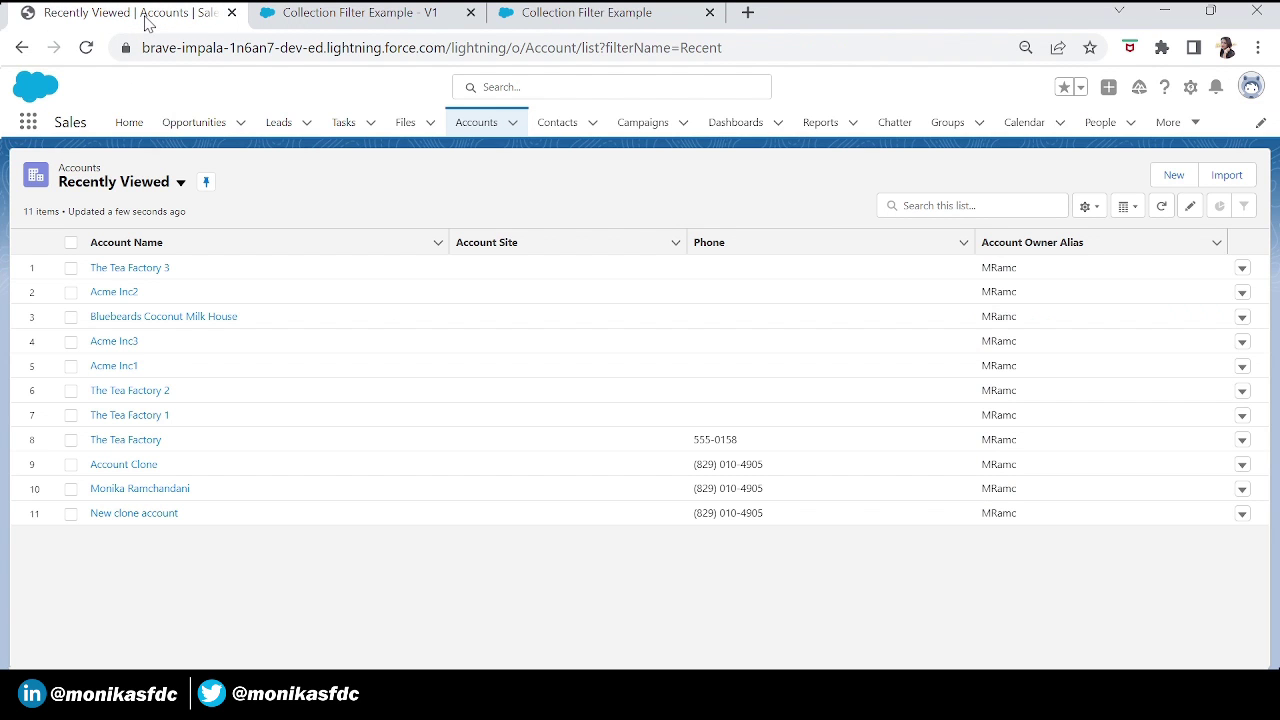
Set the billing country of the account The Tea Factory 1 to France and save the record
click(146, 421)
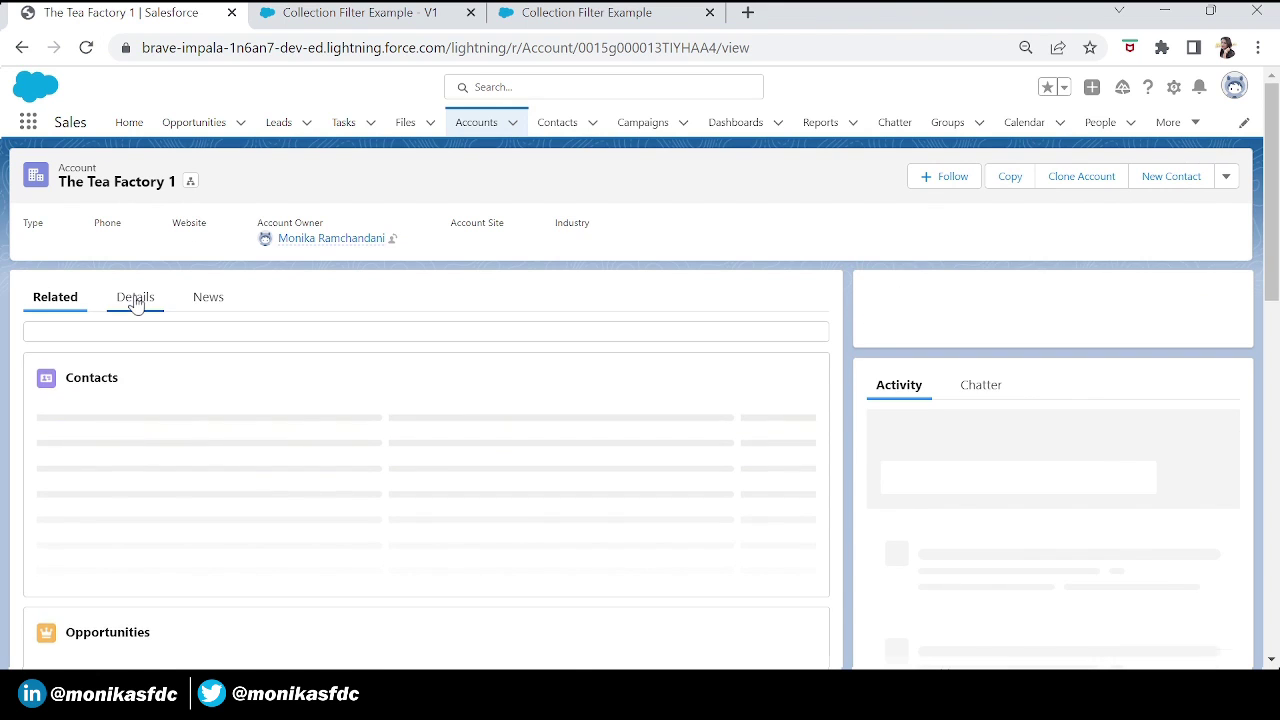
click(136, 298)
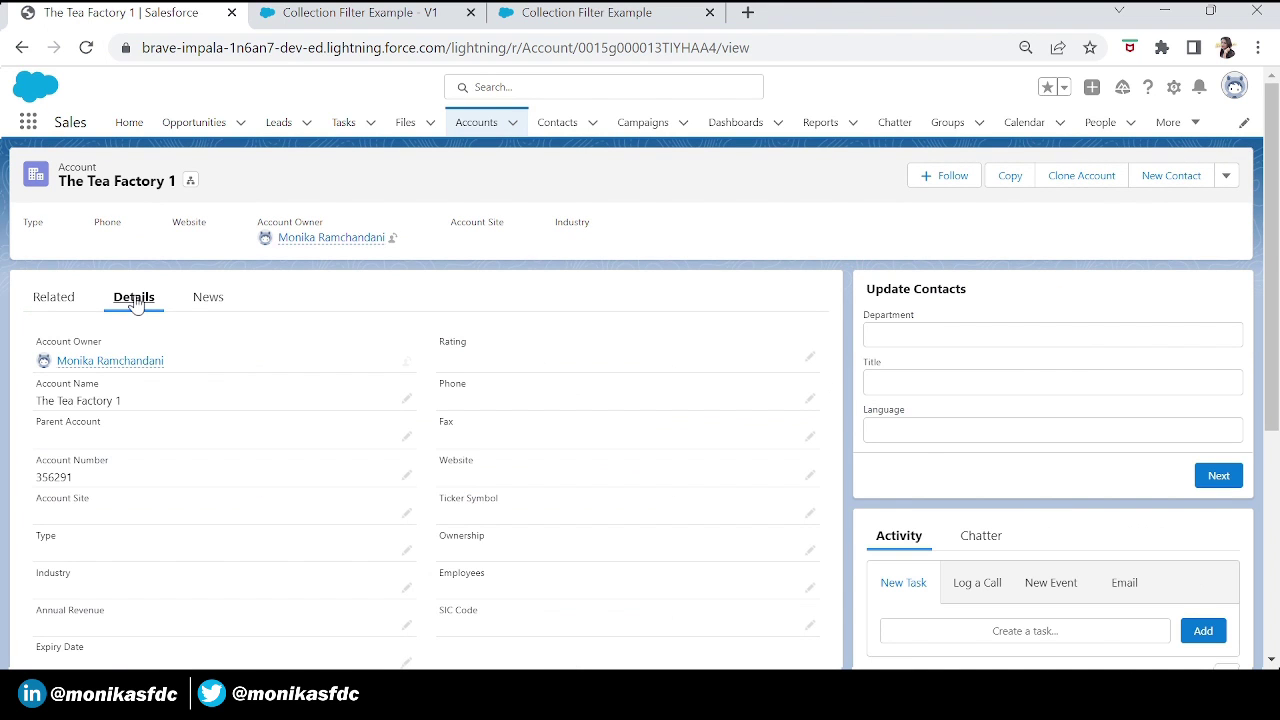
drag(1275, 350, 1263, 572)
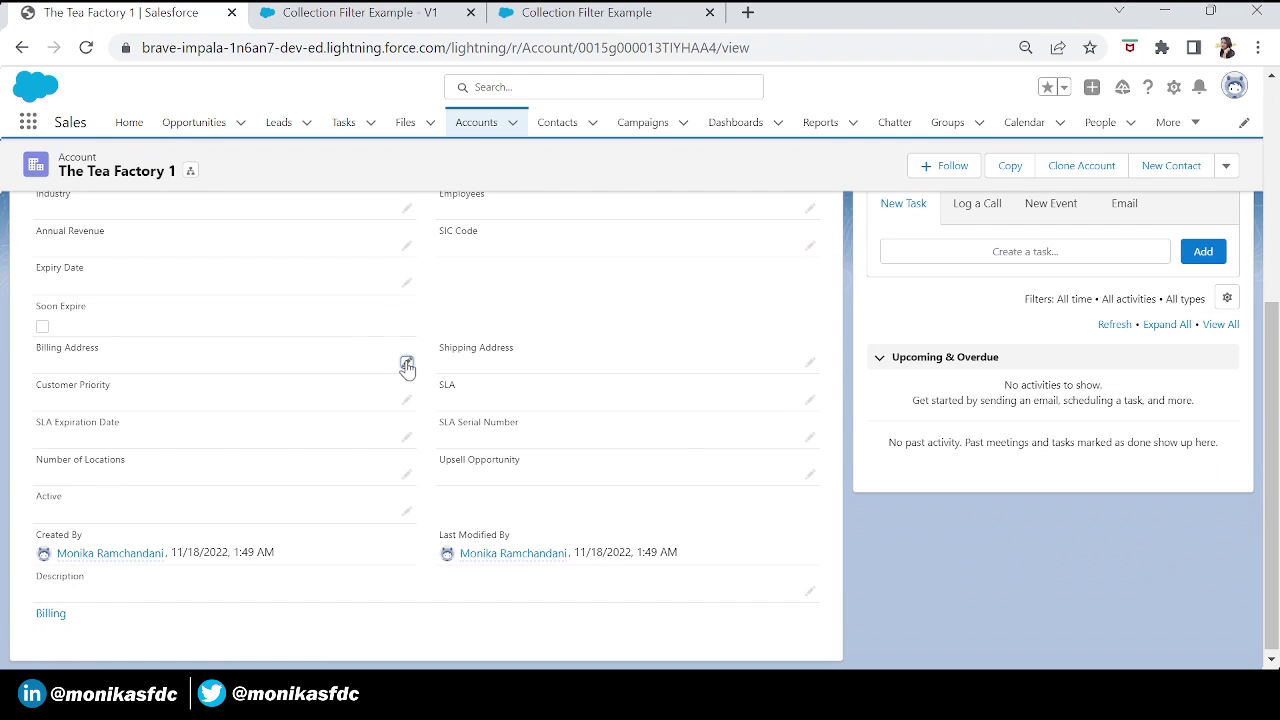
click(407, 364)
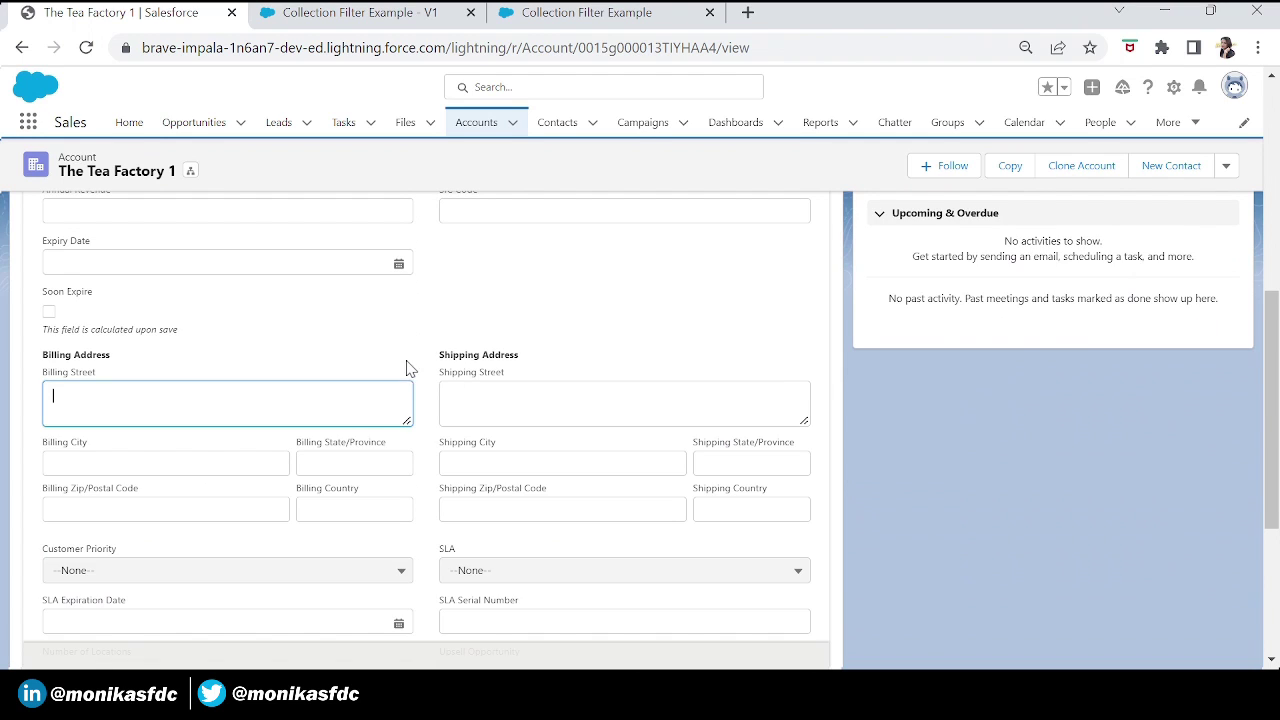
click(344, 514)
text(France)
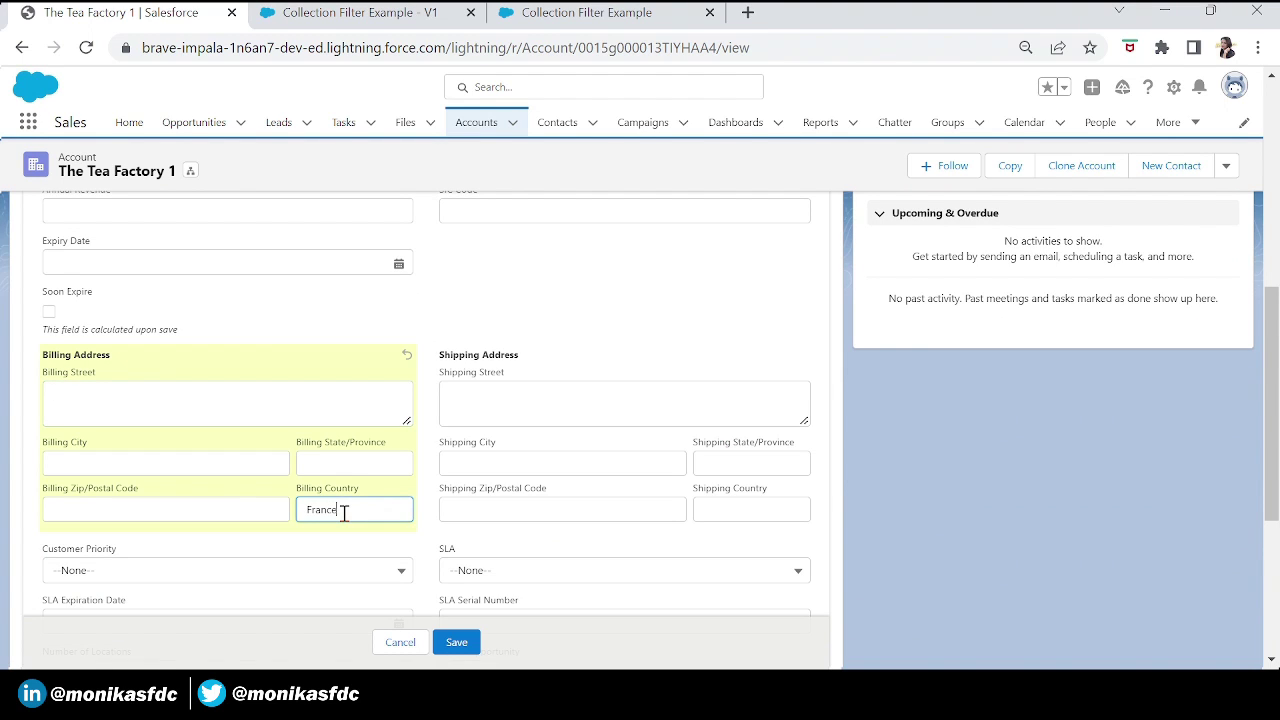
click(457, 644)
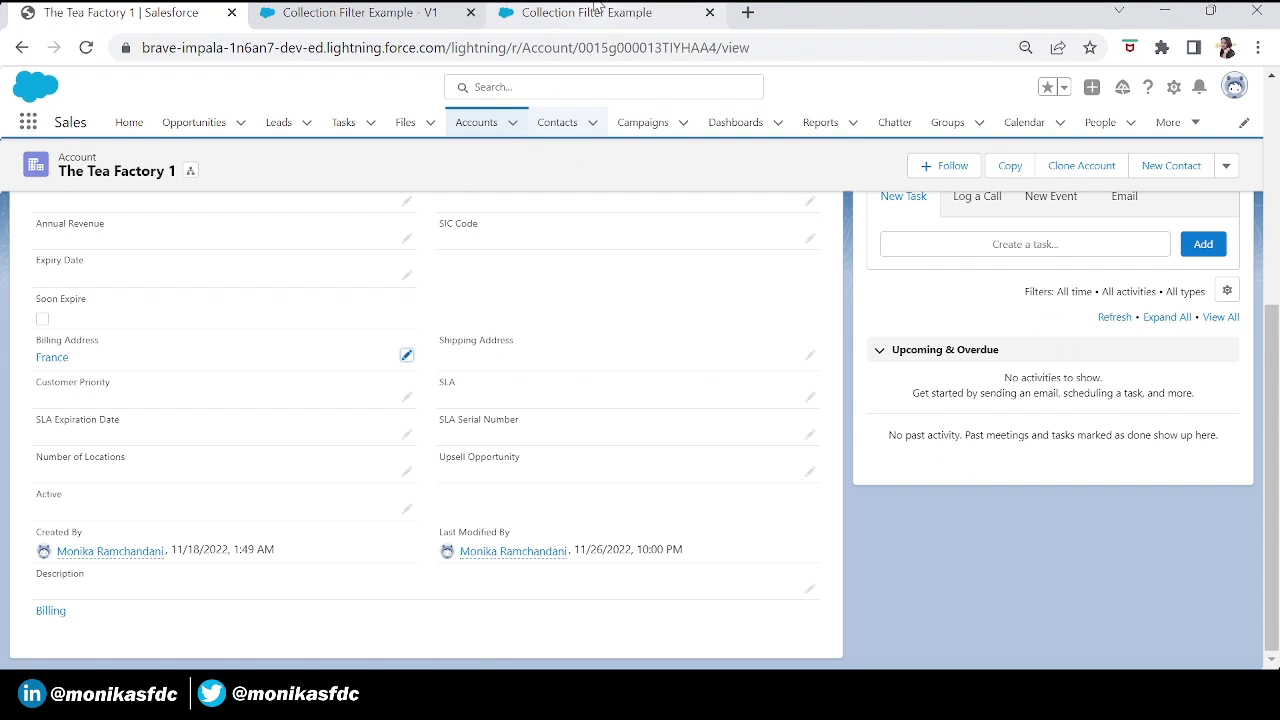
Return to the Collection Filter Example debug session and run the flow again
click(590, 14)
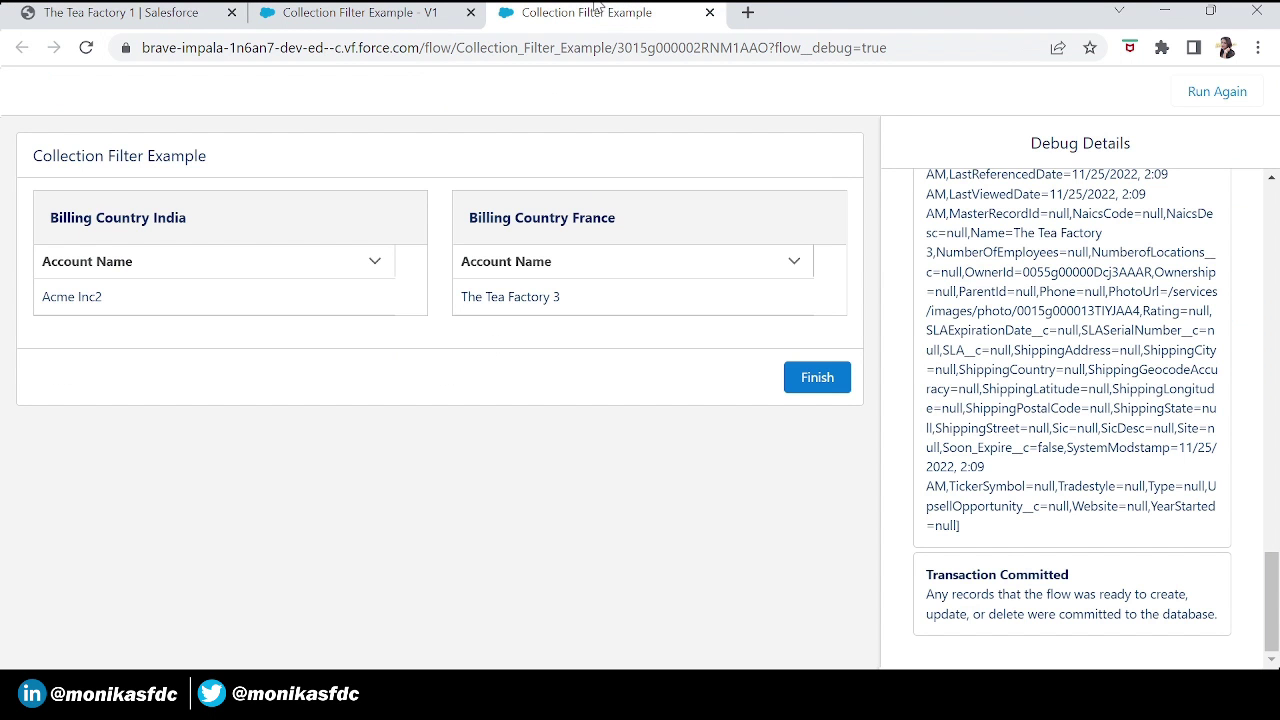
click(1205, 104)
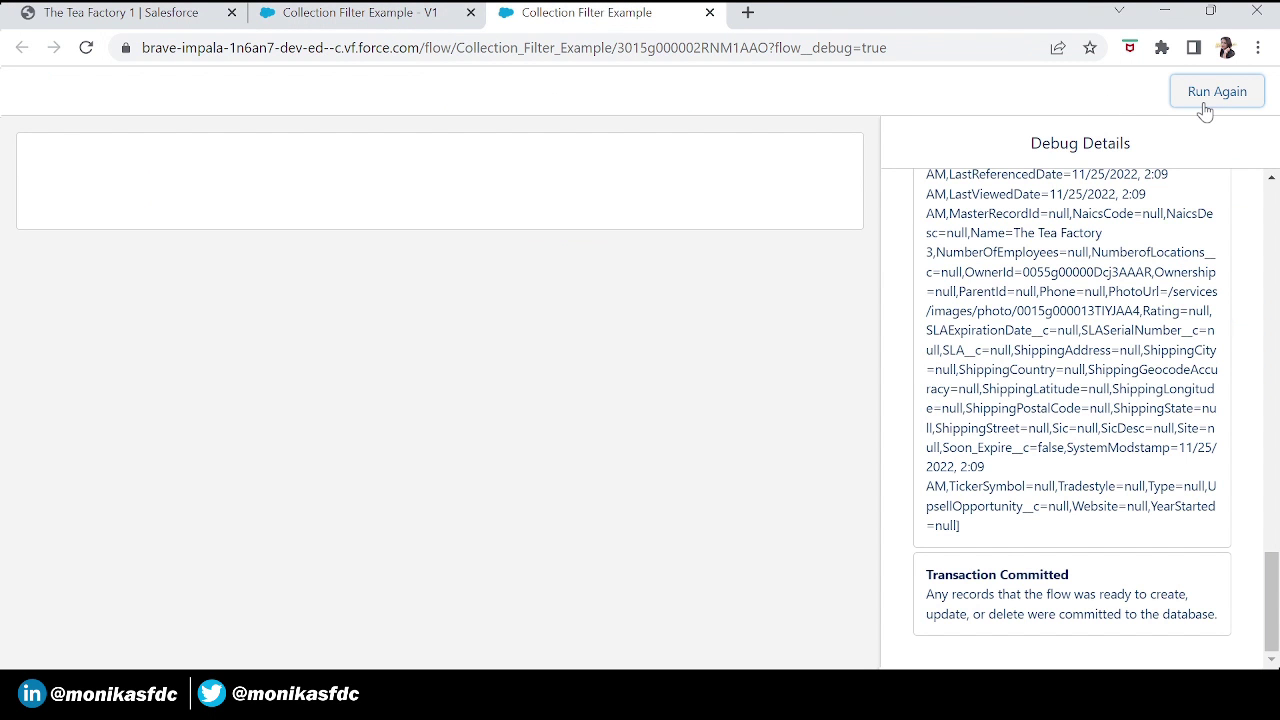